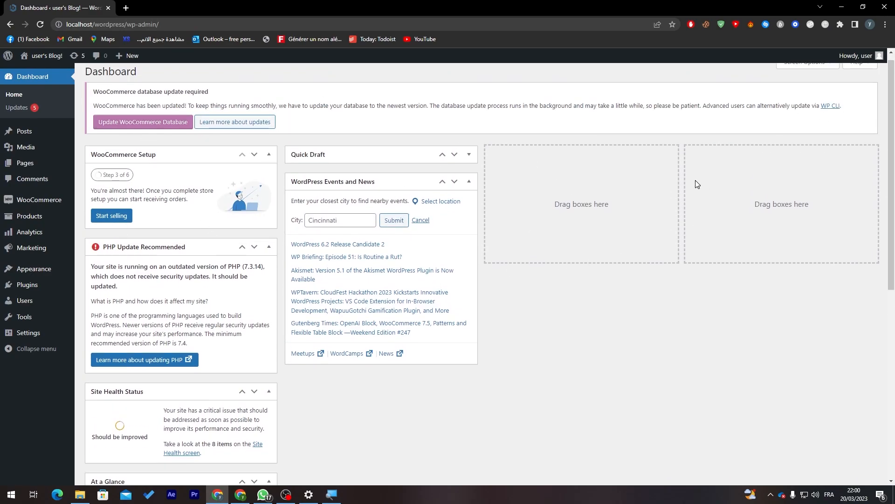
# Go to the Add Plugins page from the Plugins menu
pyautogui.scroll(-4, 782, 193)
pyautogui.scroll(5, 678, 147)
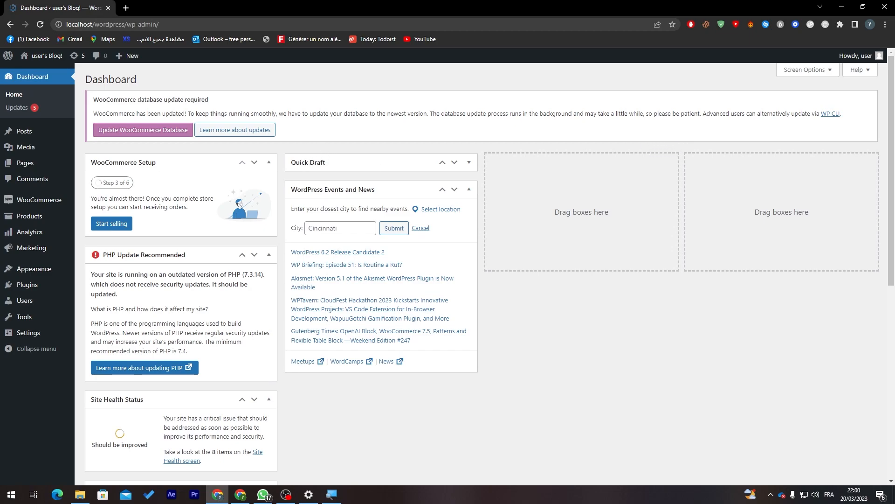
pyautogui.moveTo(18, 221)
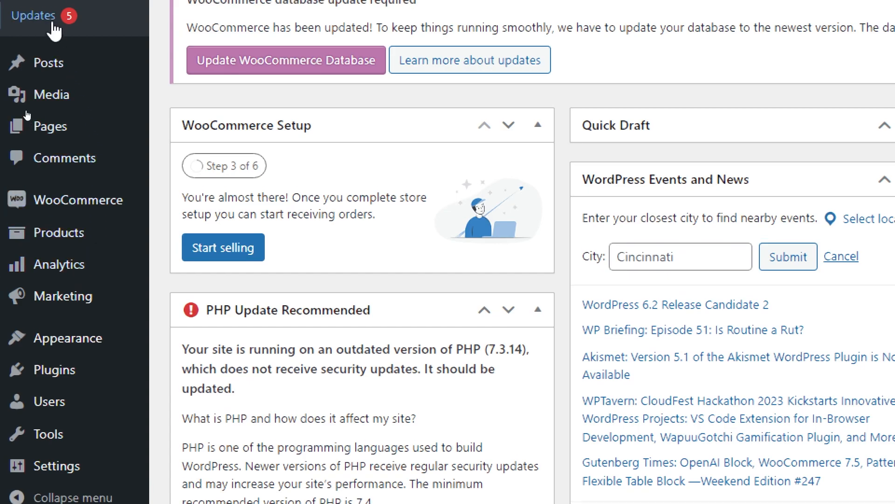
pyautogui.moveTo(93, 375)
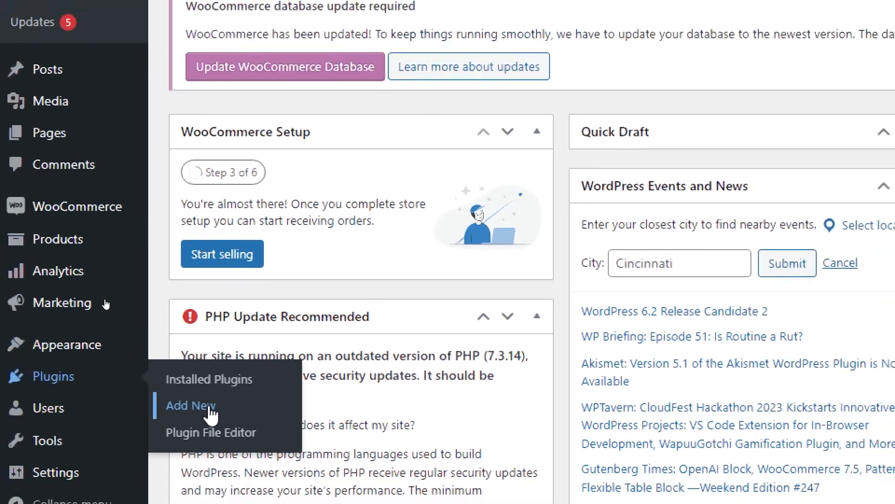
pyautogui.click(212, 415)
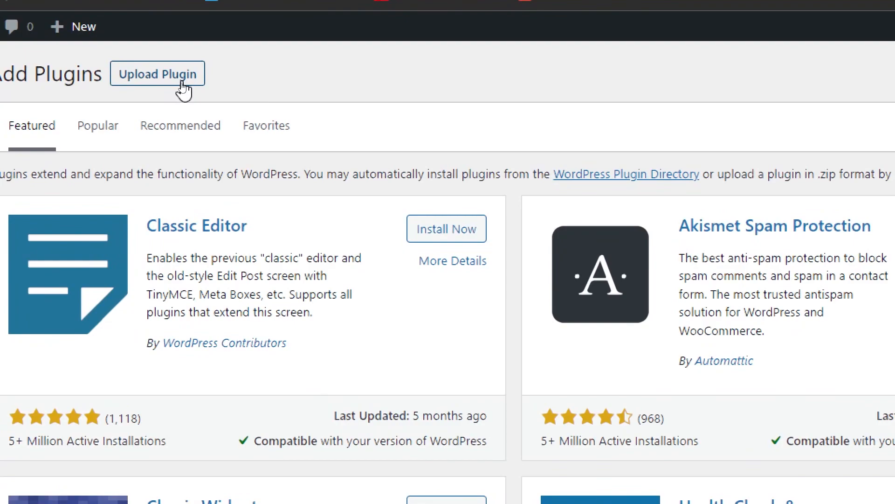
pyautogui.click(182, 87)
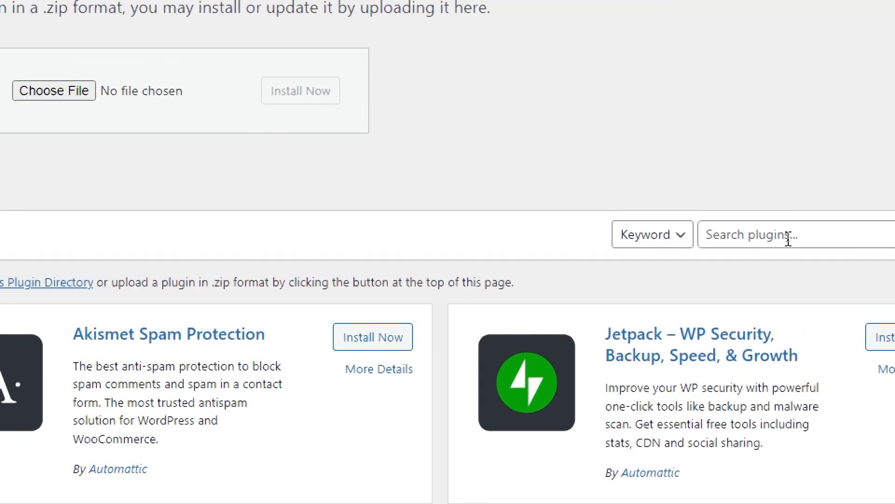
# Search the plugin directory for 'ninja forms' and install Ninja Forms Contact Form
pyautogui.click(789, 239)
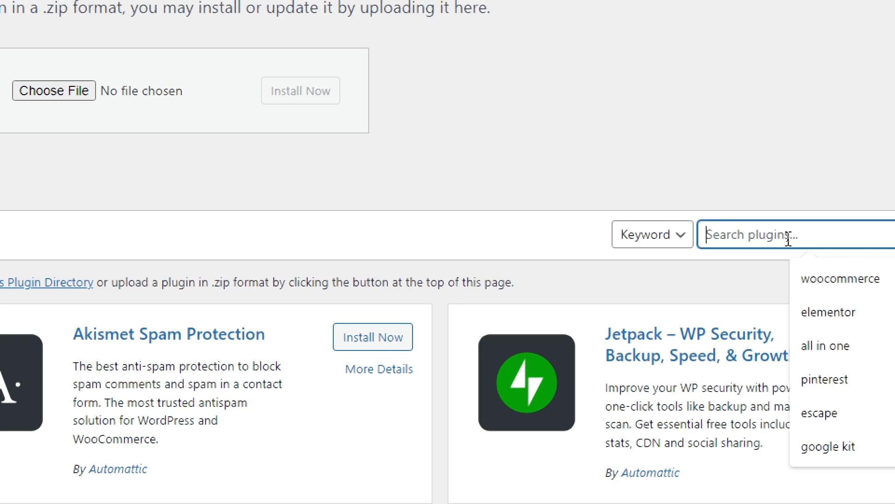
pyautogui.write('ninja ')
pyautogui.write('forms')
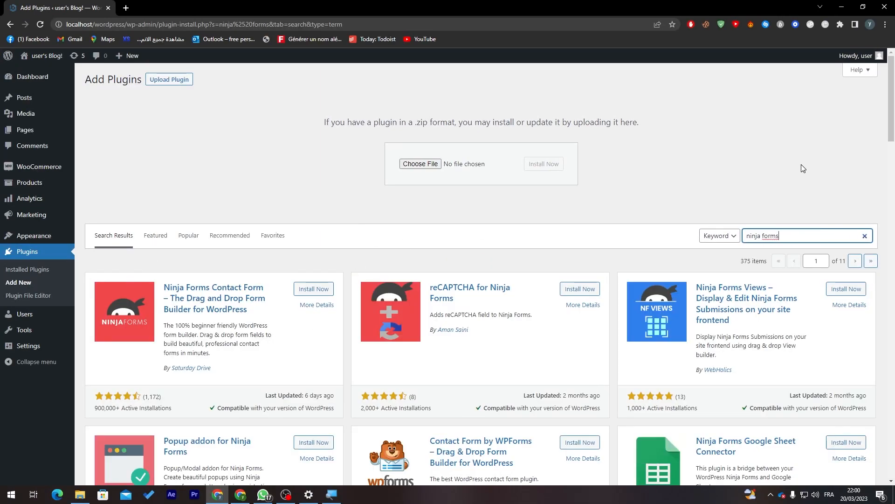
pyautogui.scroll(-8, 793, 170)
pyautogui.scroll(7, 716, 103)
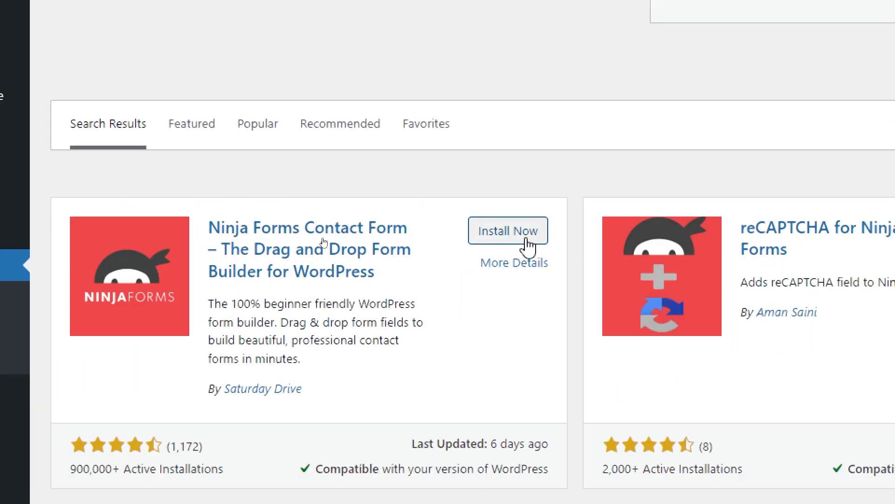
pyautogui.click(493, 244)
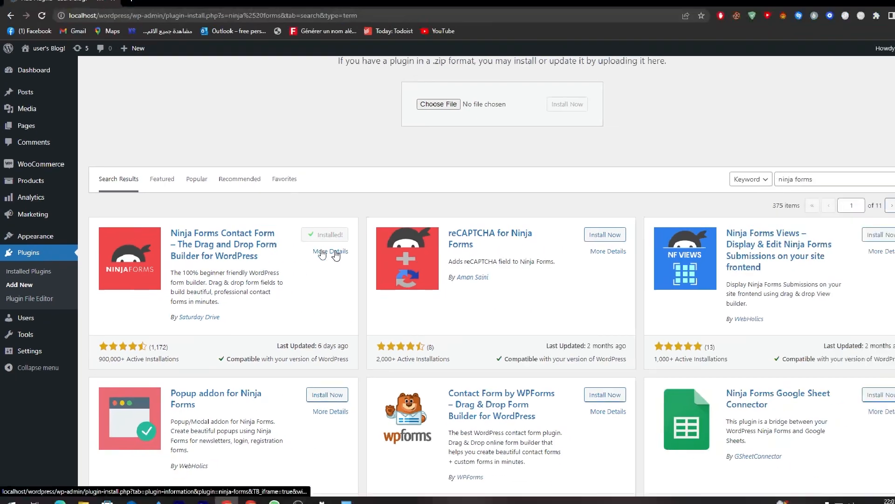
# Review the Ninja Forms details, activate the plugin, and reload the Plugins page
pyautogui.click(351, 252)
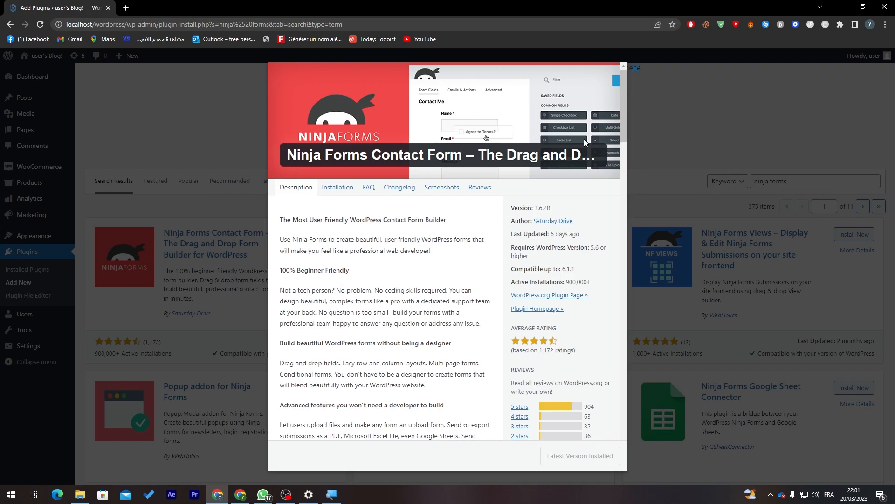
pyautogui.click(639, 74)
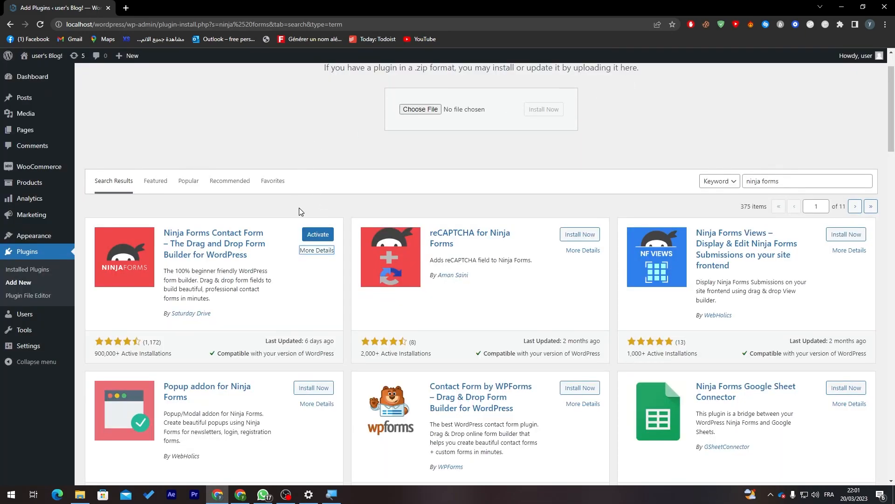
pyautogui.click(324, 235)
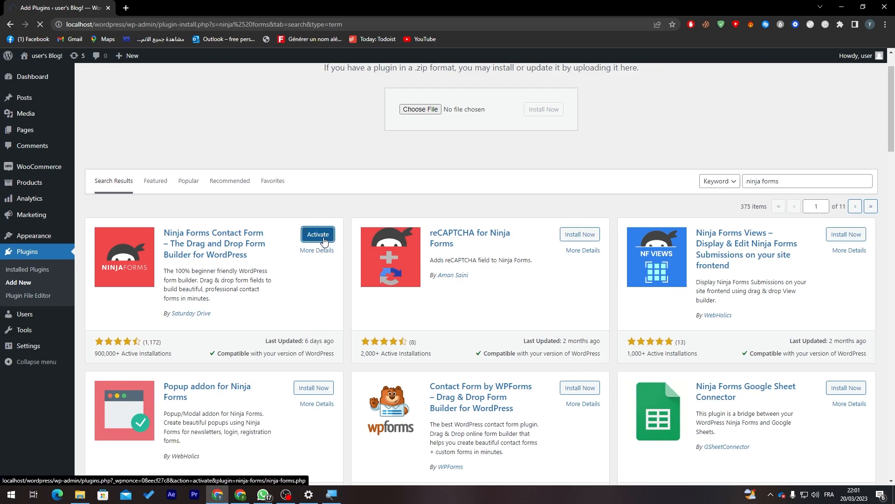
pyautogui.click(316, 238)
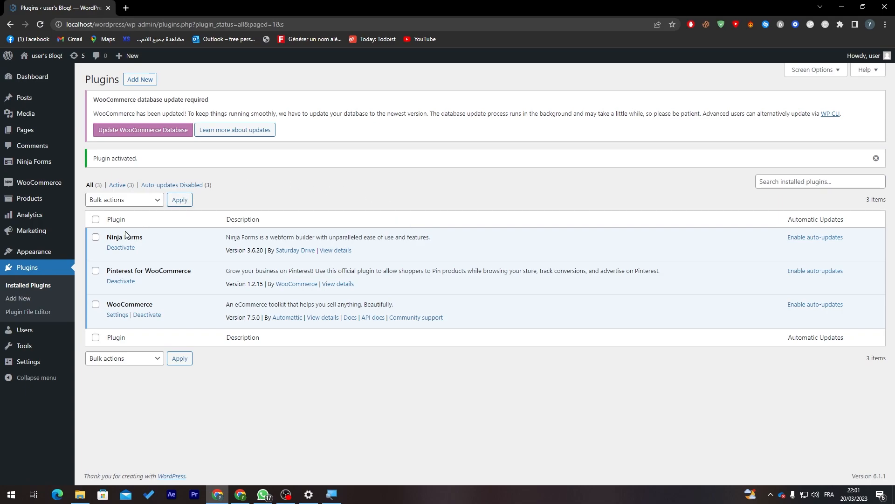
pyautogui.moveTo(167, 243); pyautogui.dragTo(106, 232)
pyautogui.click(227, 249)
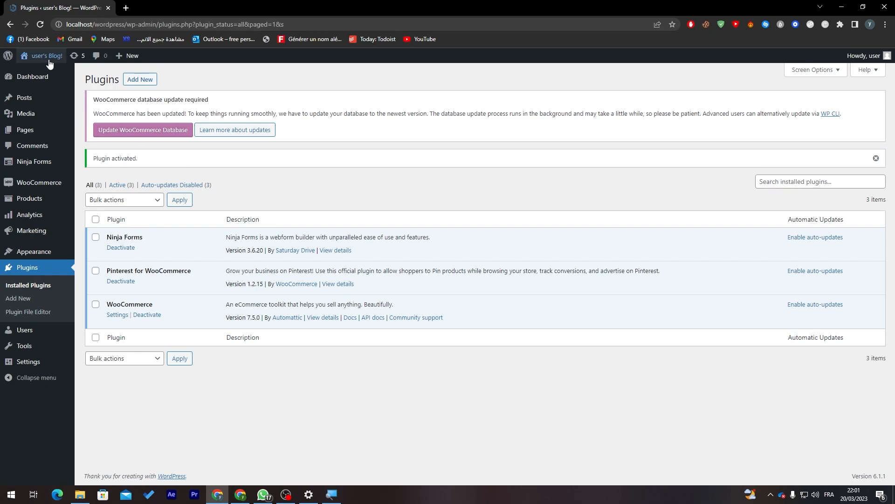
pyautogui.click(40, 24)
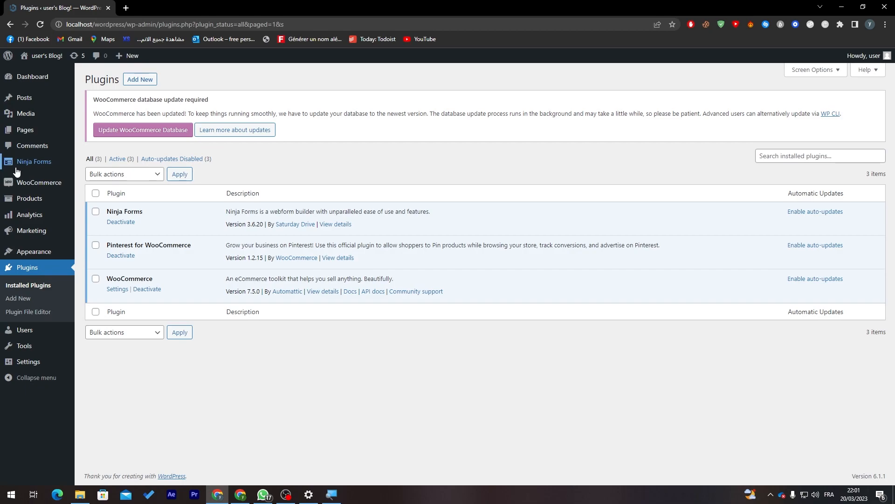
# Open the Ninja Forms dashboard and decline the data-sharing prompt with NOT NOW
pyautogui.moveTo(40, 168)
pyautogui.click(96, 164)
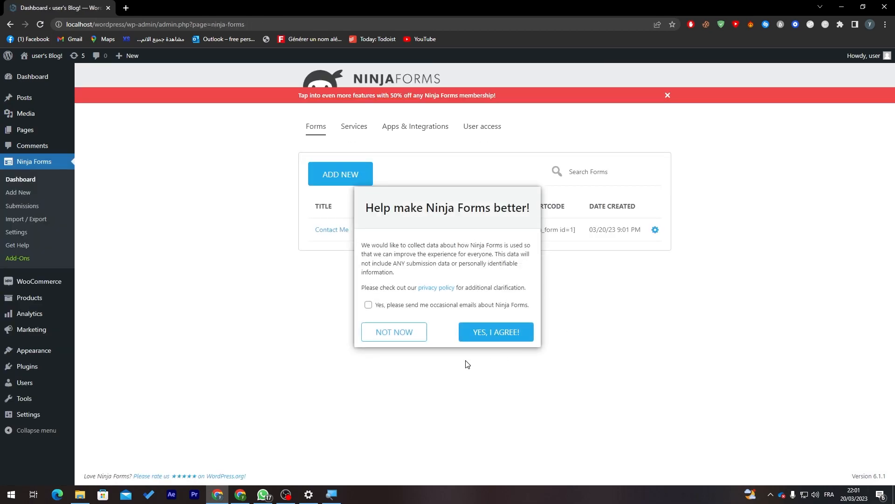
pyautogui.click(382, 306)
pyautogui.click(459, 219)
pyautogui.click(394, 365)
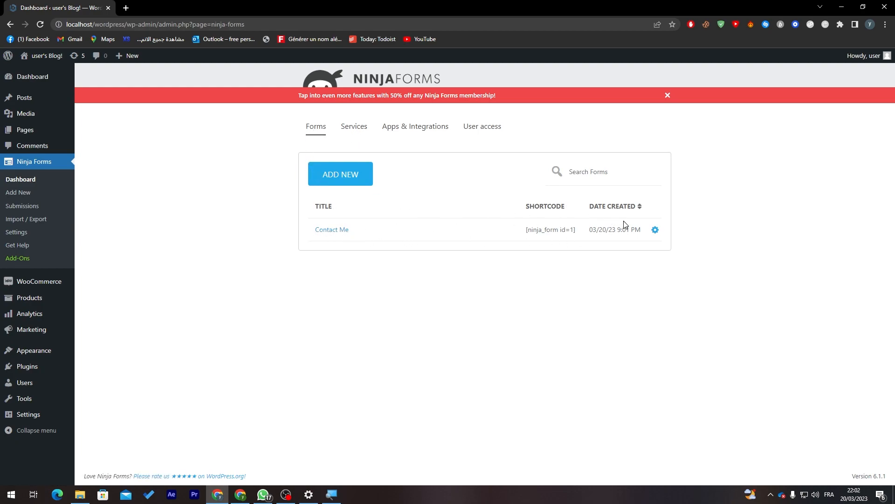
# Open the existing Contact Me form in the builder, leave it, and choose ADD NEW
pyautogui.click(656, 230)
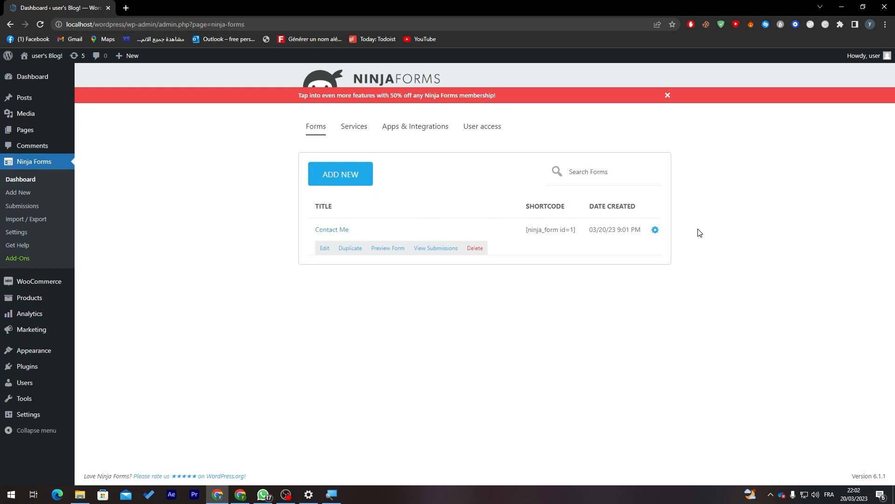
pyautogui.click(324, 249)
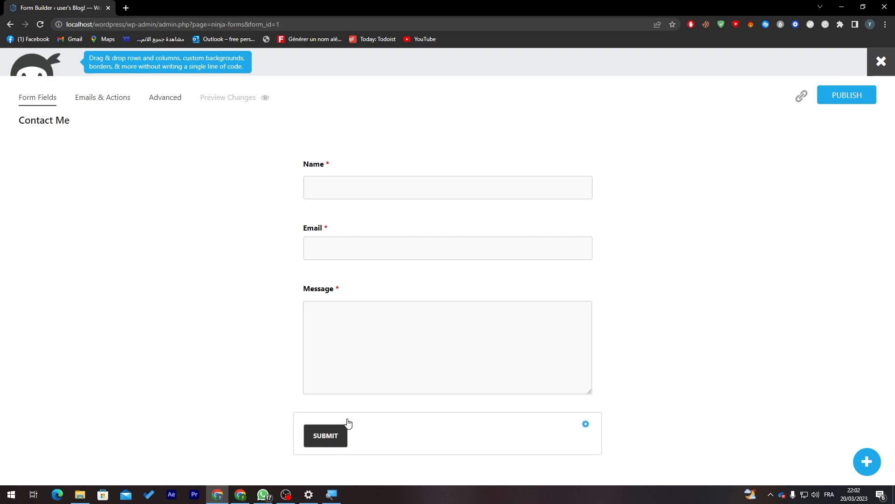
pyautogui.click(891, 68)
pyautogui.click(493, 77)
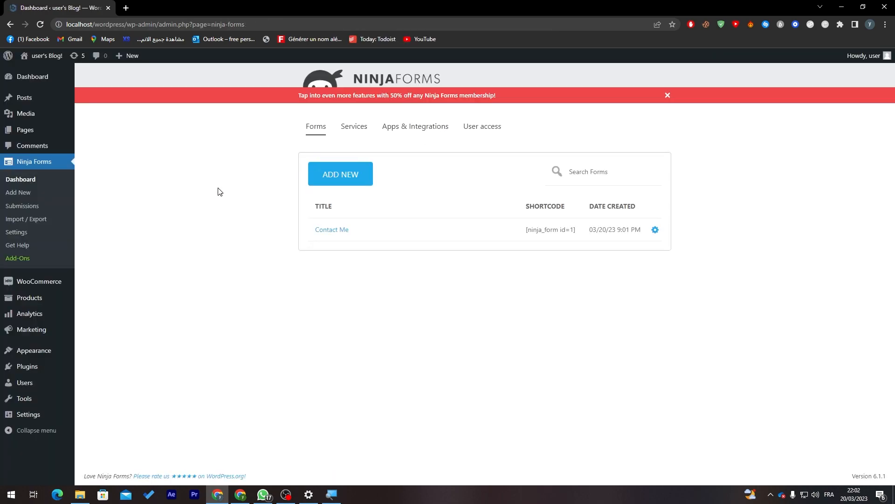
pyautogui.click(344, 183)
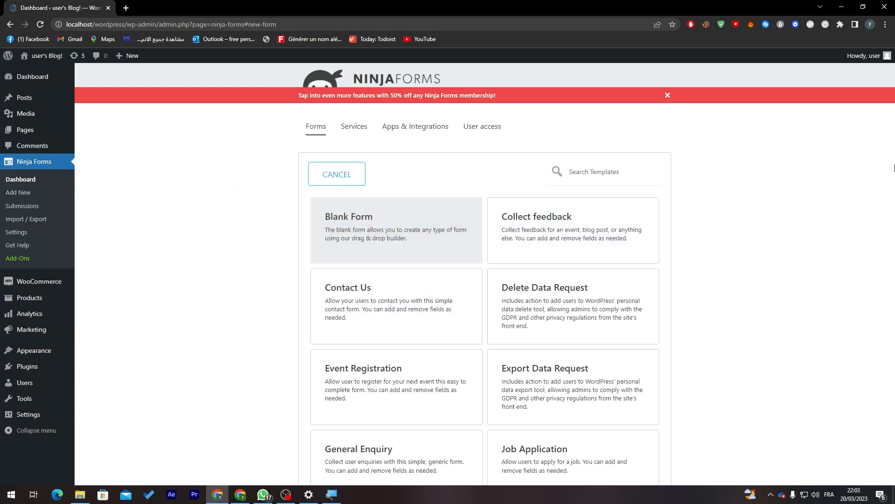
# Pick the Blank Form template from the template gallery to open the empty Form Builder
pyautogui.scroll(-2, 436, 232)
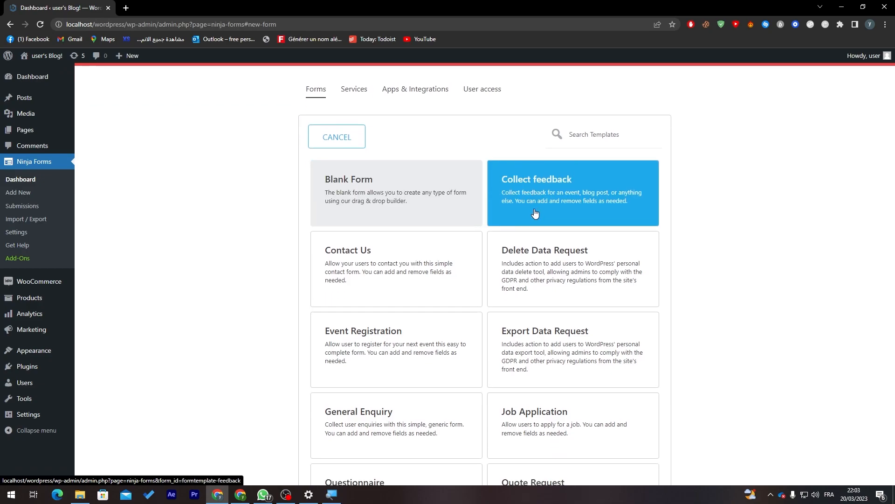
pyautogui.scroll(-1, 414, 228)
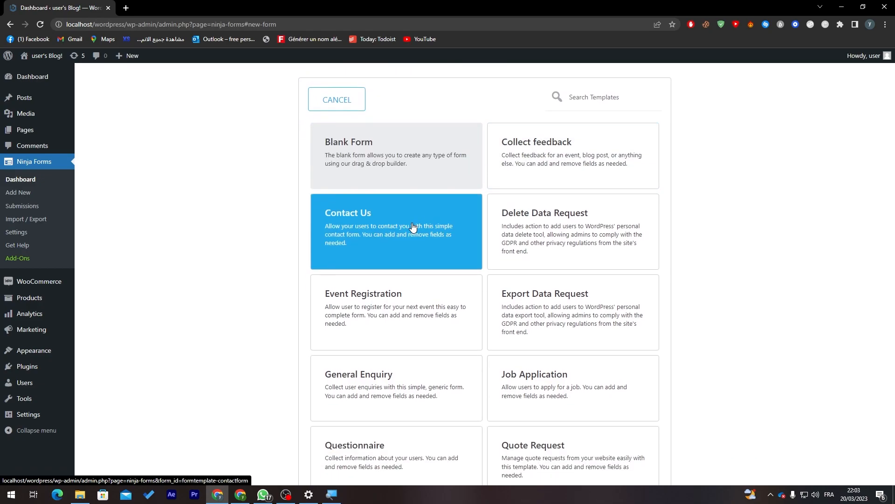
pyautogui.scroll(-1, 480, 229)
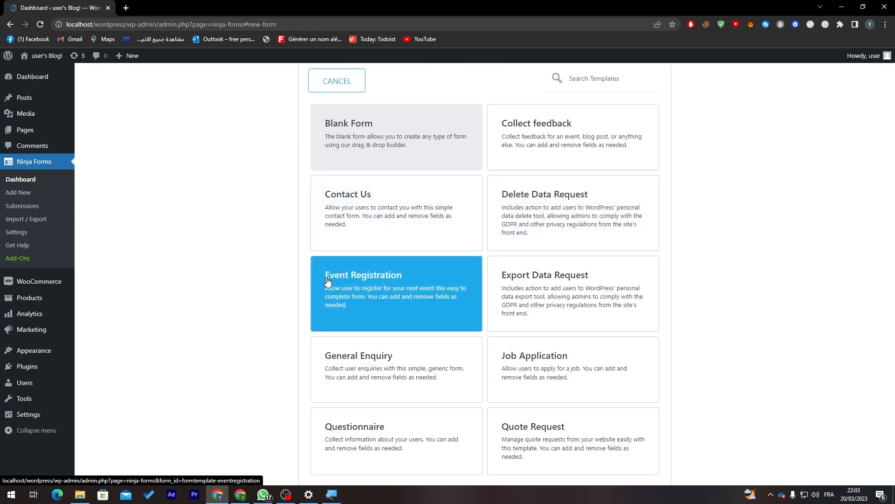
pyautogui.scroll(-1, 496, 245)
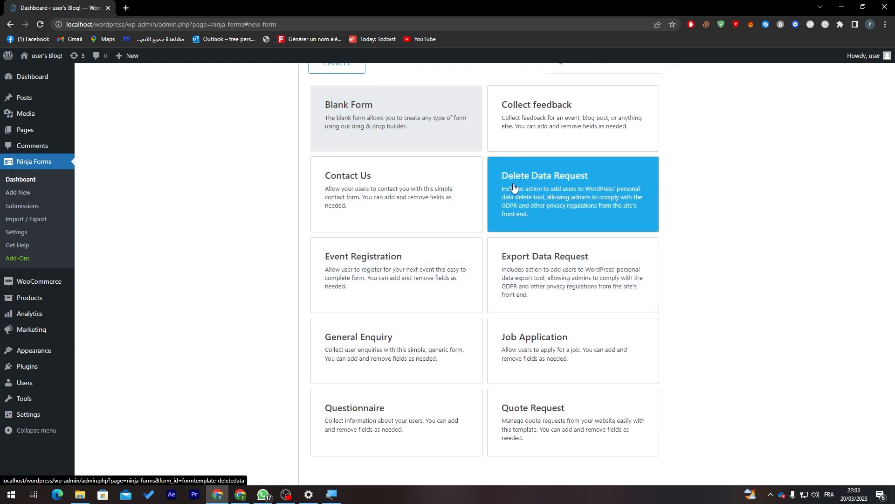
pyautogui.click(376, 126)
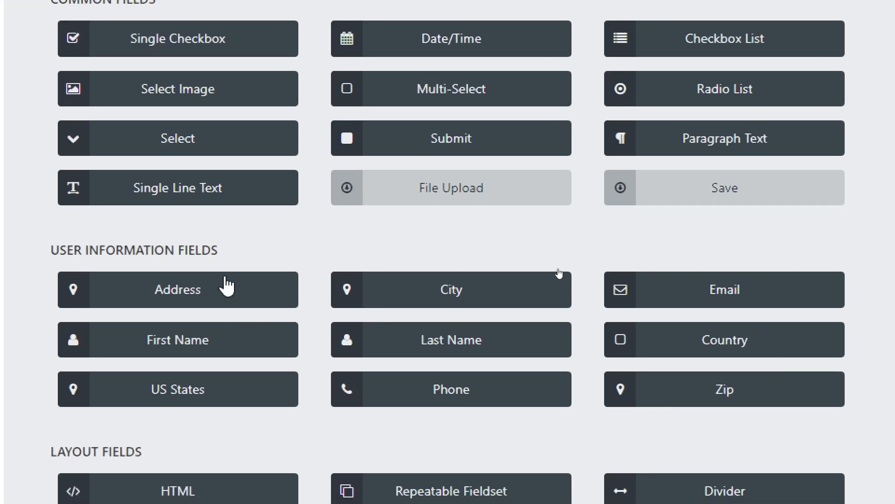
pyautogui.scroll(-1, 559, 273)
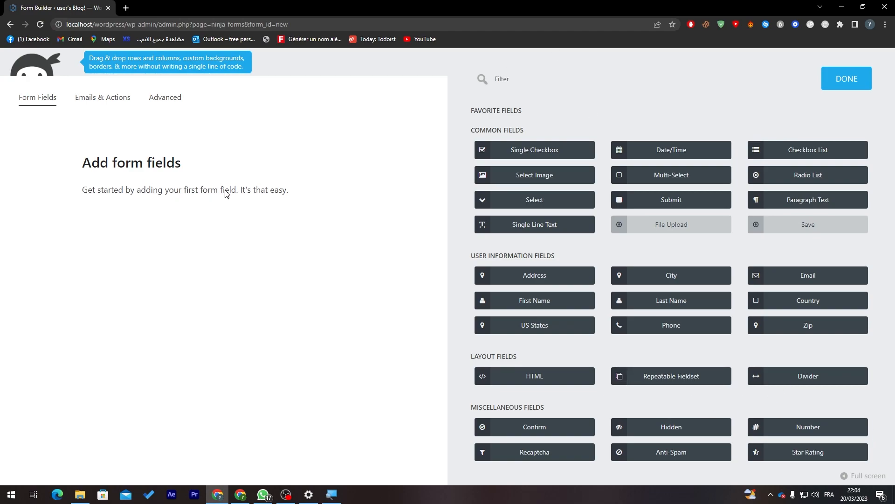
# Add First Name and Last Name fields and make First Name required
pyautogui.moveTo(529, 309); pyautogui.dragTo(107, 179)
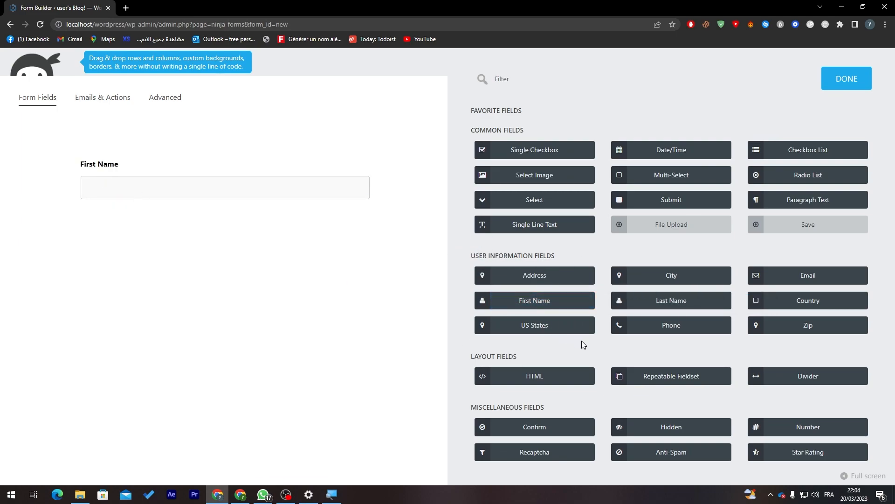
pyautogui.moveTo(666, 302); pyautogui.dragTo(366, 187)
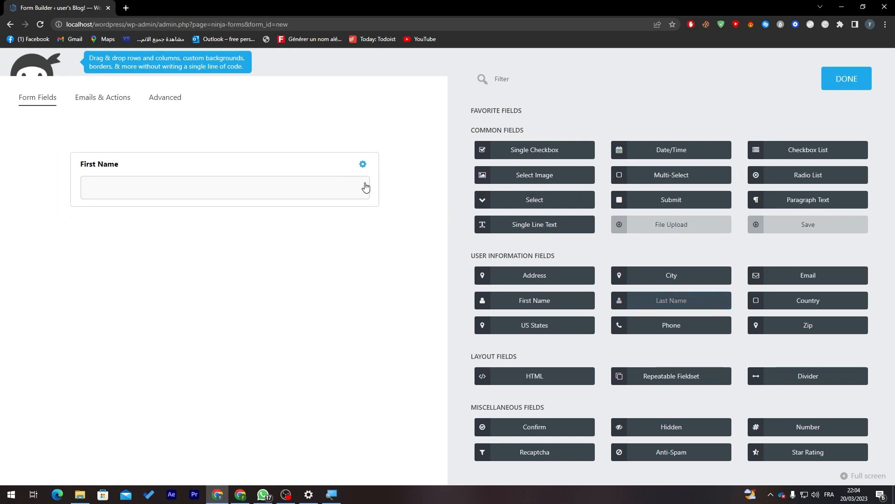
pyautogui.moveTo(115, 246); pyautogui.dragTo(114, 218)
pyautogui.click(327, 166)
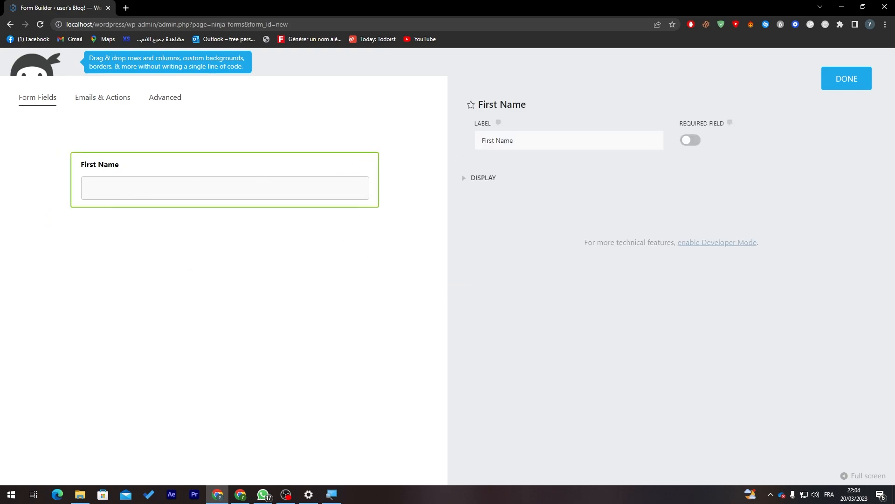
pyautogui.click(691, 141)
# Expand First Name's display options and clear test text from the default value and placeholder
pyautogui.click(472, 181)
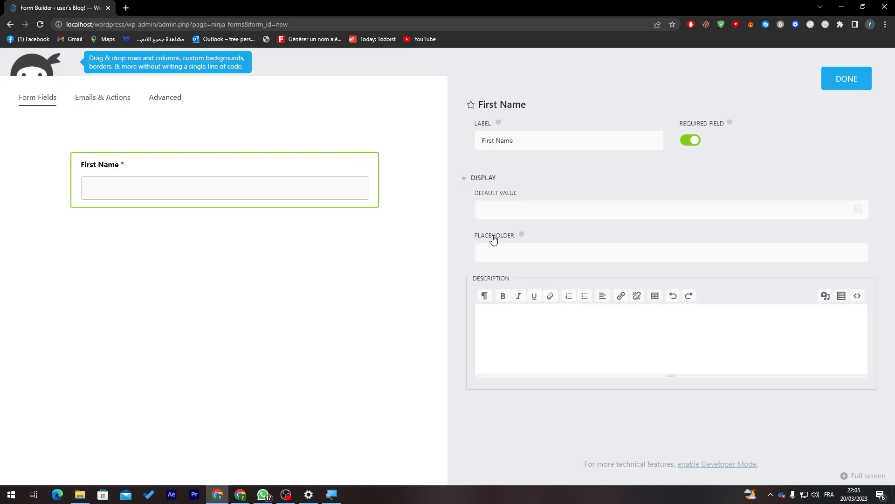
pyautogui.click(499, 210)
pyautogui.write('ezzaezaezae')
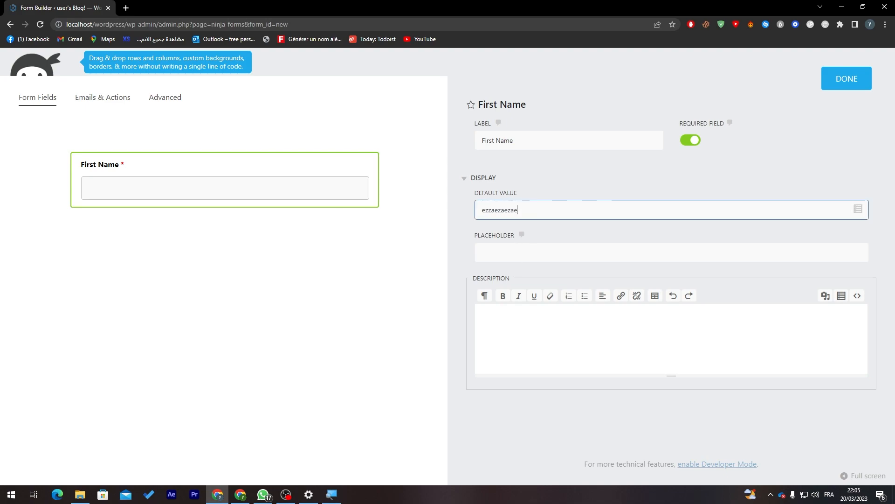
pyautogui.moveTo(518, 210); pyautogui.dragTo(461, 210)
pyautogui.press('BackSpace')
pyautogui.click(503, 251)
pyautogui.write('ezaezaezaea')
pyautogui.moveTo(516, 254); pyautogui.dragTo(470, 258)
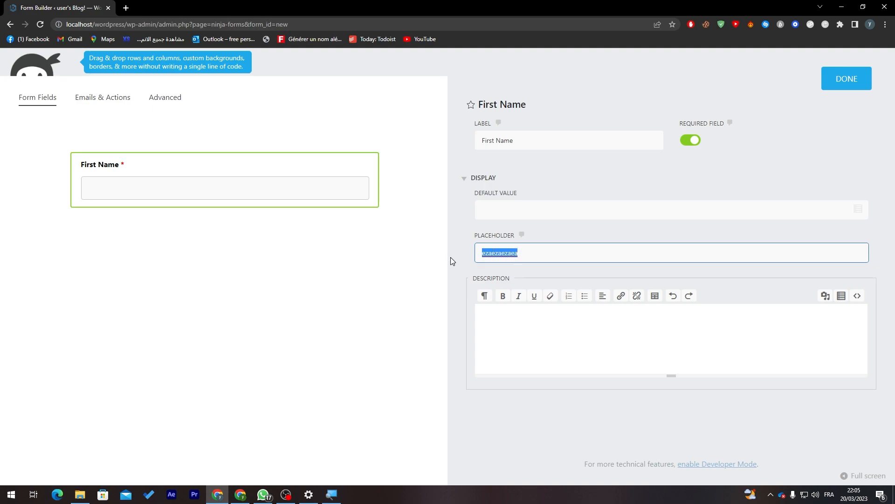
pyautogui.write('e')
# Enter test text in the First Name description box, then close the settings
pyautogui.click(502, 323)
pyautogui.write('ezaezaezaezaea')
pyautogui.moveTo(525, 322); pyautogui.dragTo(446, 331)
pyautogui.moveTo(537, 322); pyautogui.dragTo(478, 324)
pyautogui.click(855, 77)
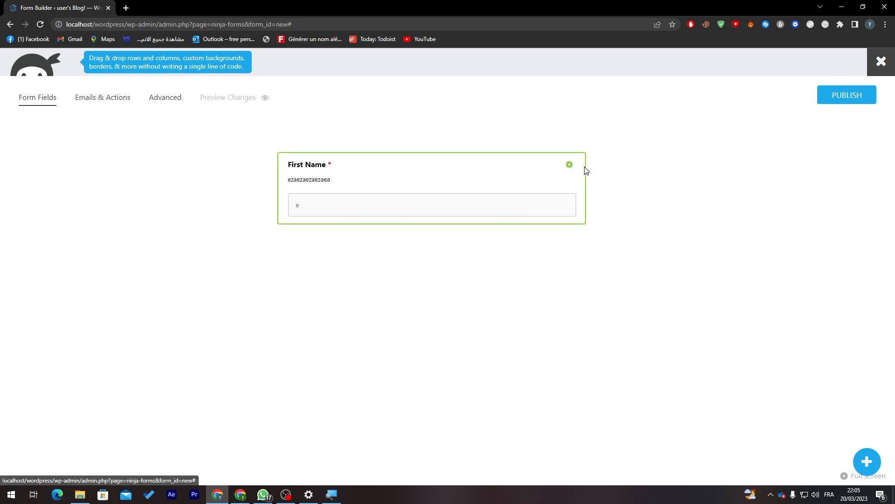
# Clear the description and set the First Name placeholder to 'Write your First Name'
pyautogui.click(586, 166)
pyautogui.click(480, 253)
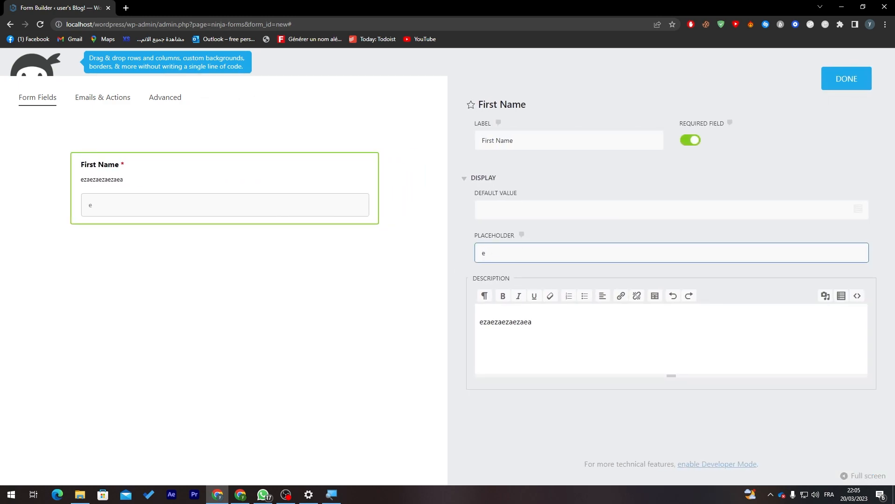
pyautogui.moveTo(536, 322); pyautogui.dragTo(416, 317)
pyautogui.press('BackSpace')
pyautogui.click(509, 253)
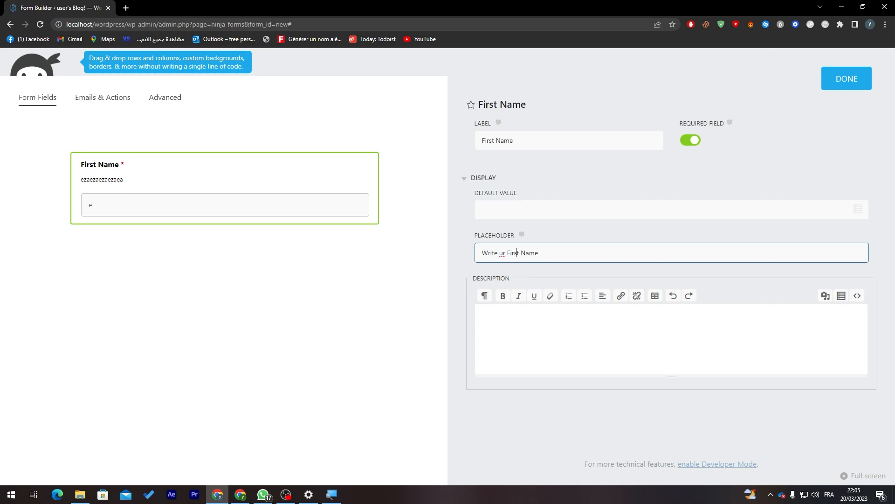
pyautogui.write('yo')
pyautogui.click(847, 80)
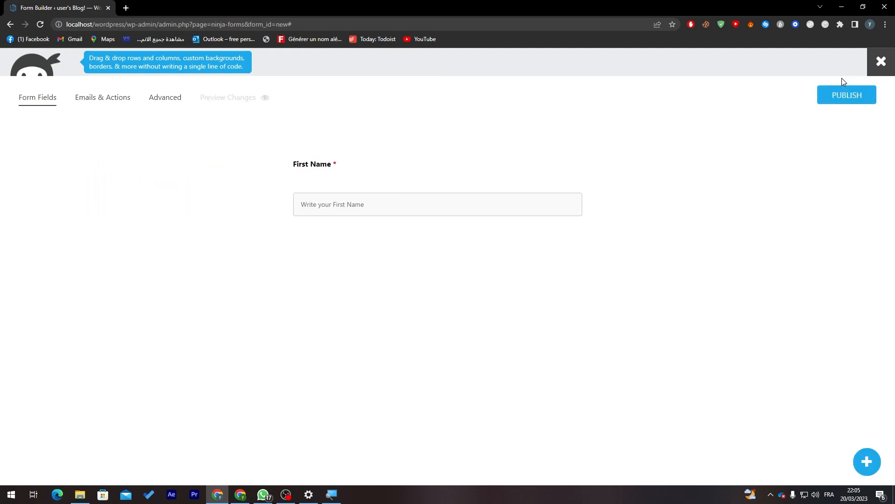
# Add Submit and Single Checkbox fields, then remove them all again
pyautogui.click(866, 464)
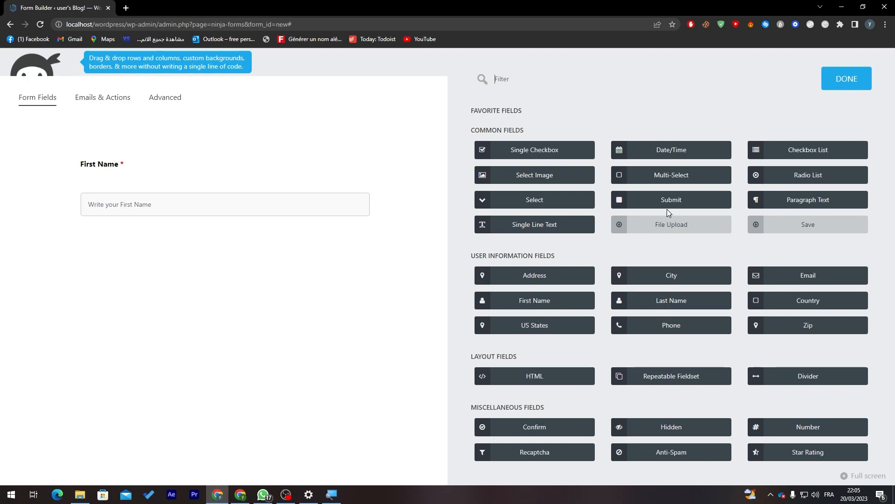
pyautogui.click(679, 206)
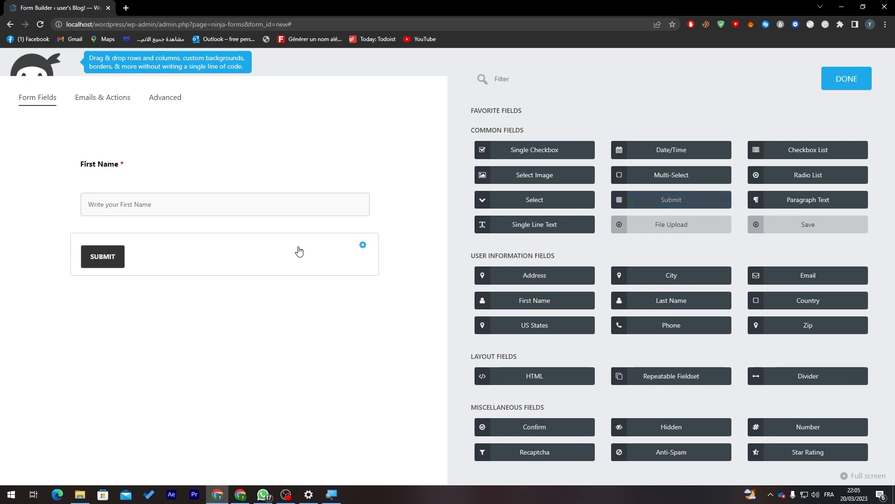
pyautogui.click(350, 247)
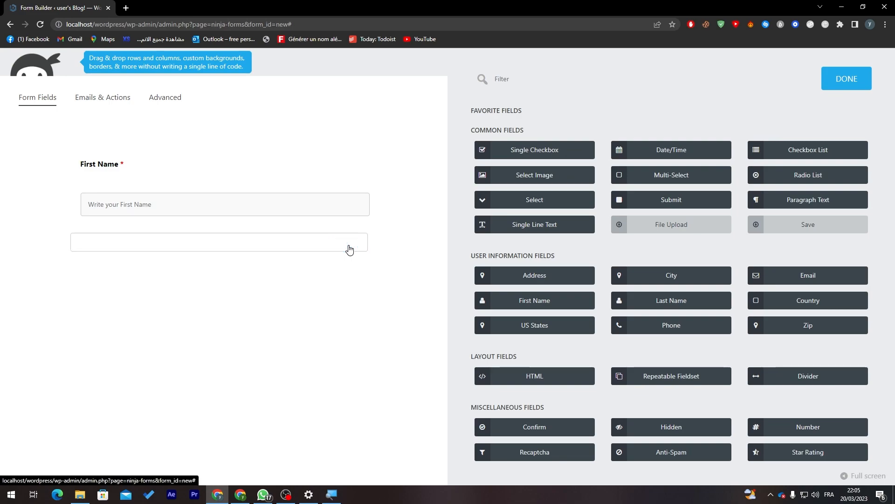
pyautogui.click(550, 154)
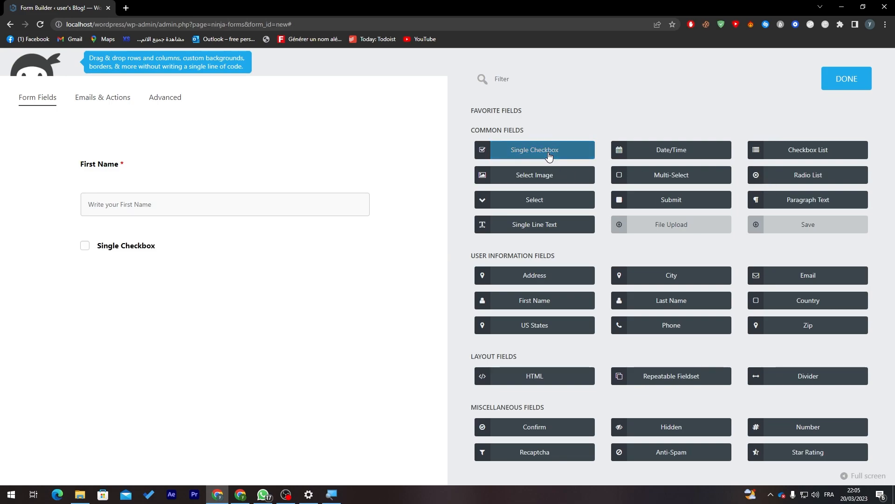
pyautogui.click(549, 156)
pyautogui.click(549, 156)
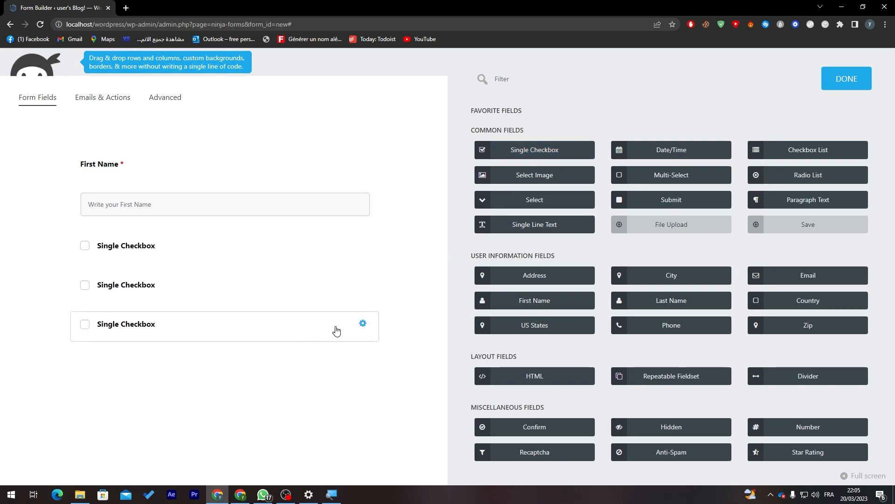
pyautogui.click(357, 325)
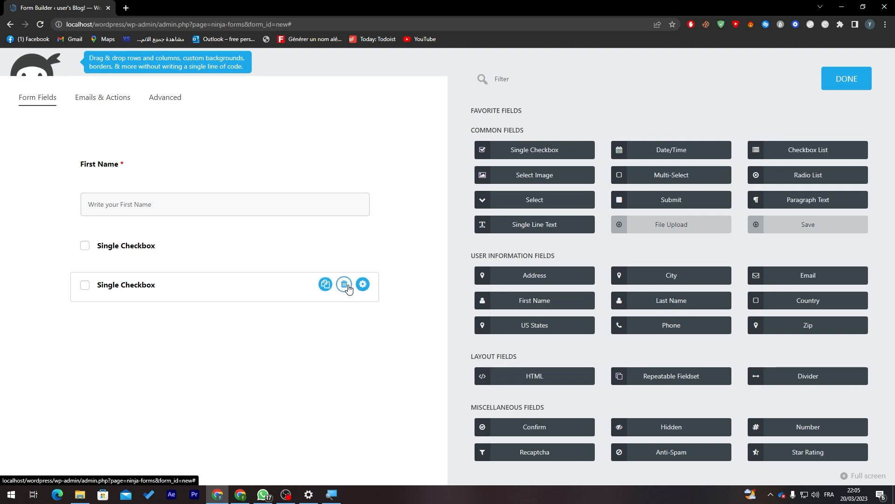
pyautogui.click(347, 287)
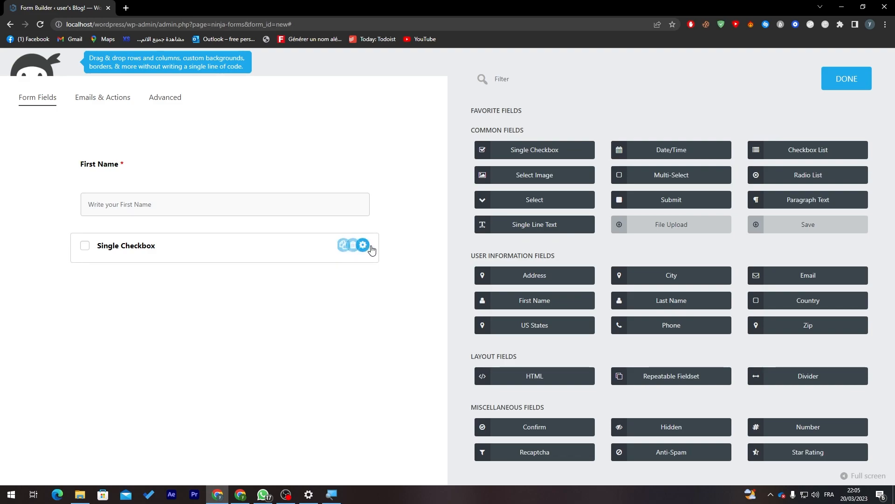
pyautogui.click(345, 246)
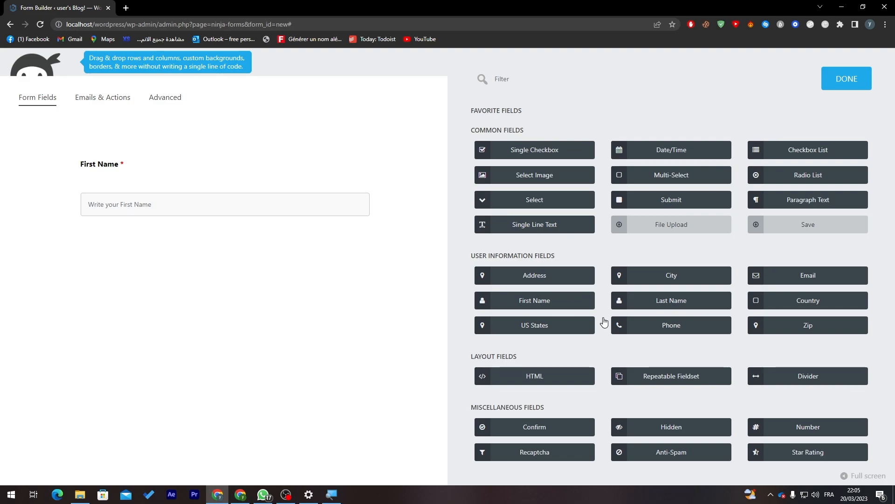
# Add Last Name, City, Email and Country fields, moving City to the bottom
pyautogui.click(640, 305)
pyautogui.click(644, 280)
pyautogui.click(794, 284)
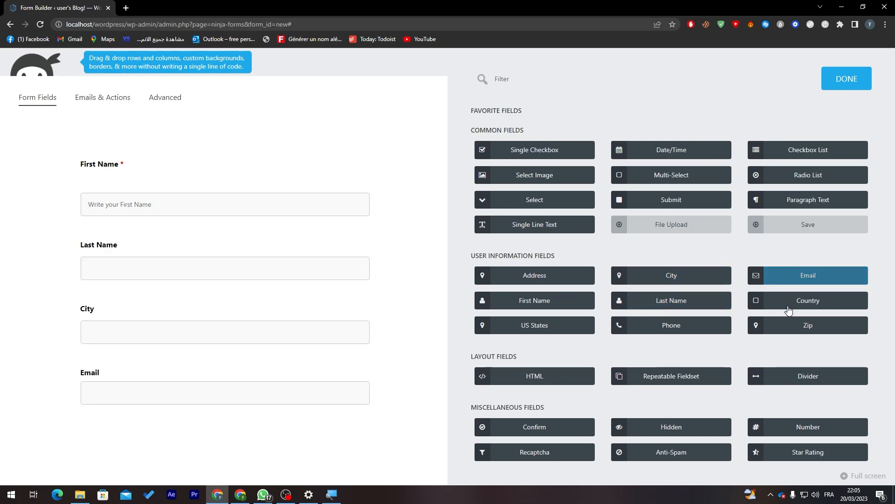
pyautogui.moveTo(247, 358); pyautogui.dragTo(259, 422)
pyautogui.click(833, 302)
pyautogui.moveTo(225, 385); pyautogui.dragTo(129, 355)
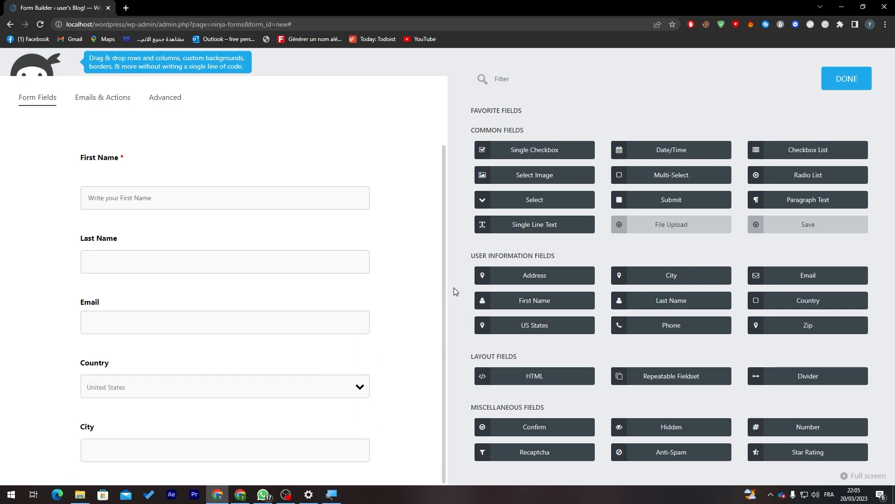
# Add a Phone field and dismiss the Save Progress add-on upsell
pyautogui.click(677, 326)
pyautogui.click(667, 334)
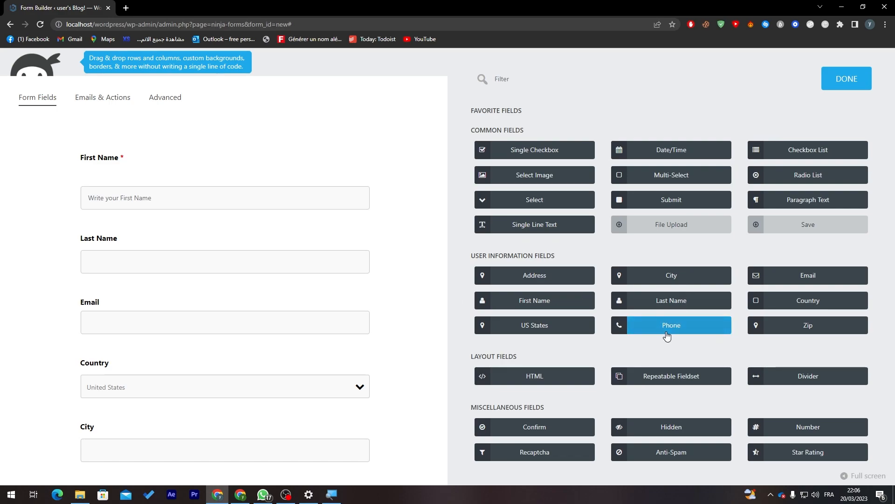
pyautogui.click(831, 228)
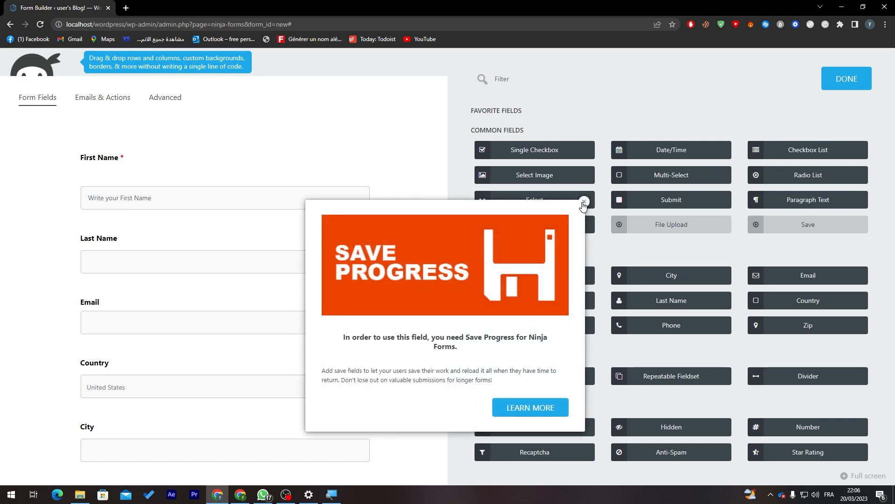
pyautogui.click(584, 201)
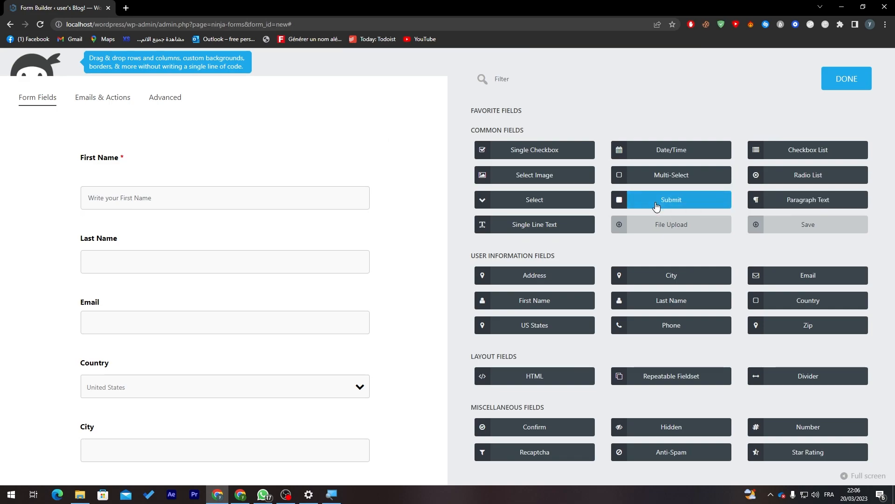
# Turn on Required Field for the Last Name and Email fields
pyautogui.click(832, 78)
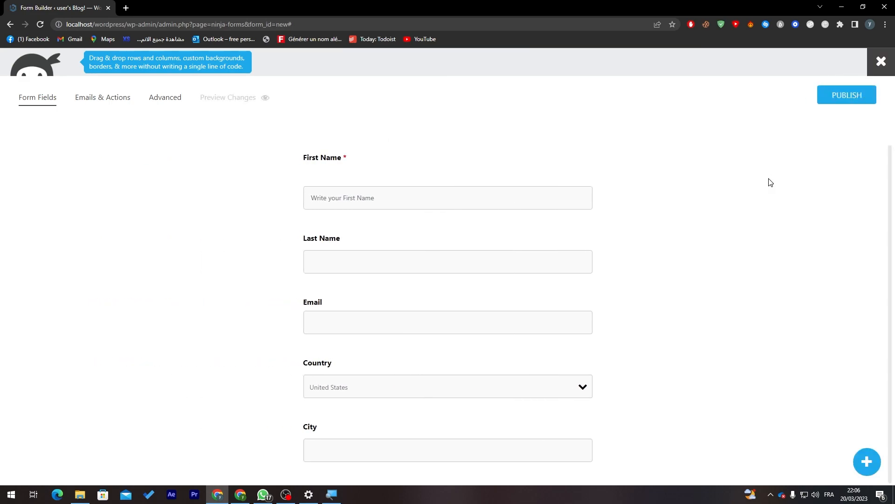
pyautogui.click(339, 239)
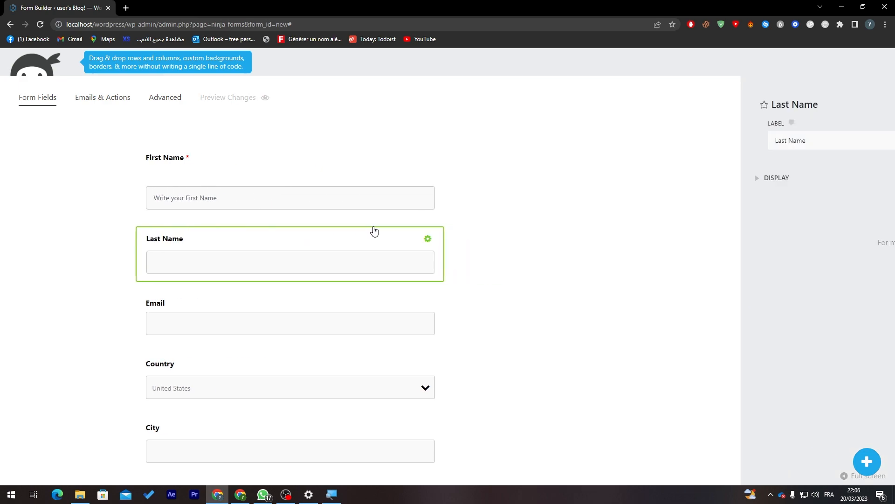
pyautogui.click(689, 142)
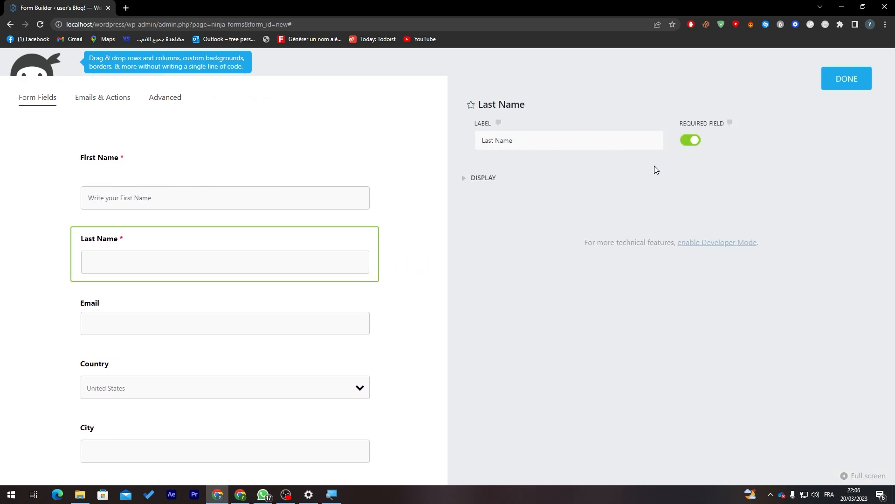
pyautogui.click(200, 304)
pyautogui.click(691, 141)
# Look at the City and Country settings, then show Emails & Actions
pyautogui.click(257, 427)
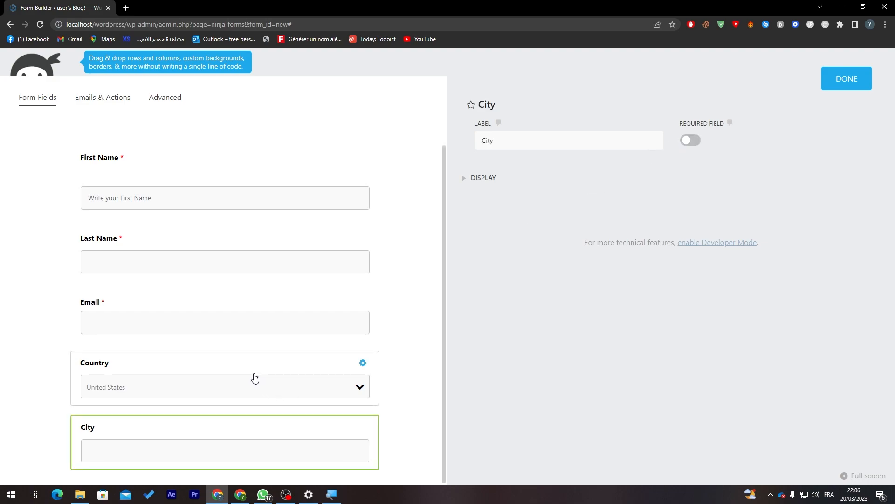
pyautogui.click(254, 378)
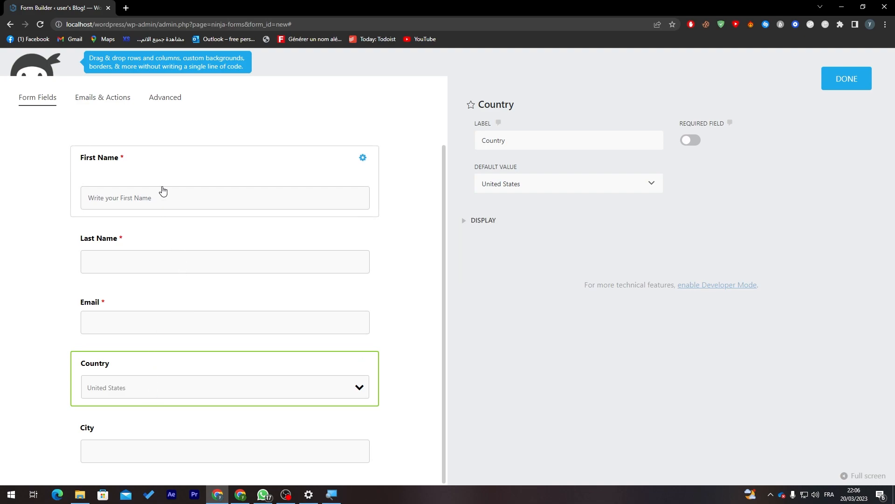
pyautogui.click(110, 102)
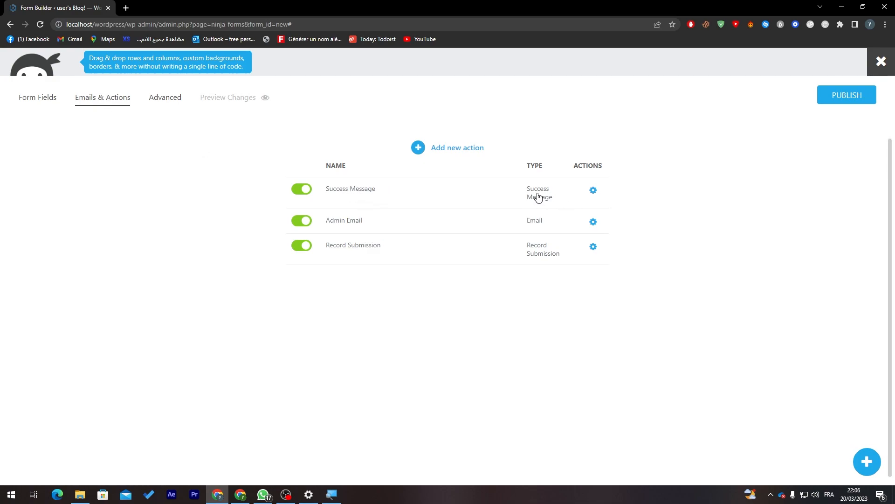
pyautogui.click(593, 191)
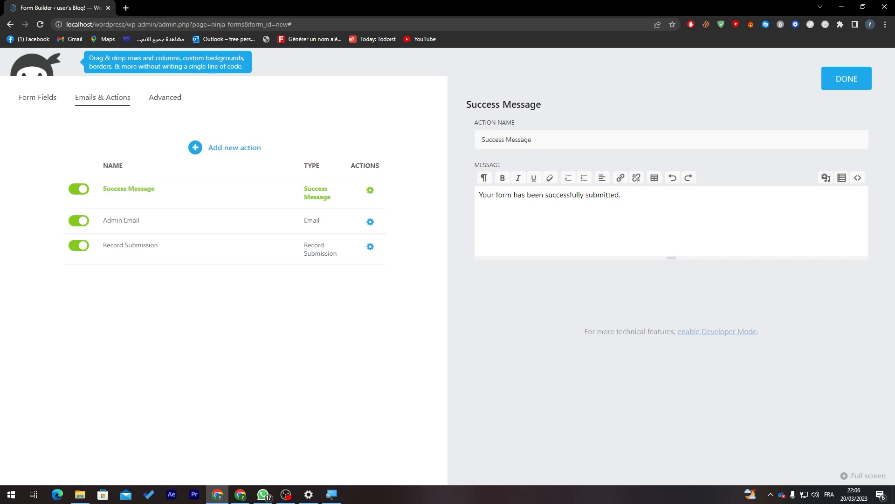
pyautogui.moveTo(622, 195); pyautogui.dragTo(456, 200)
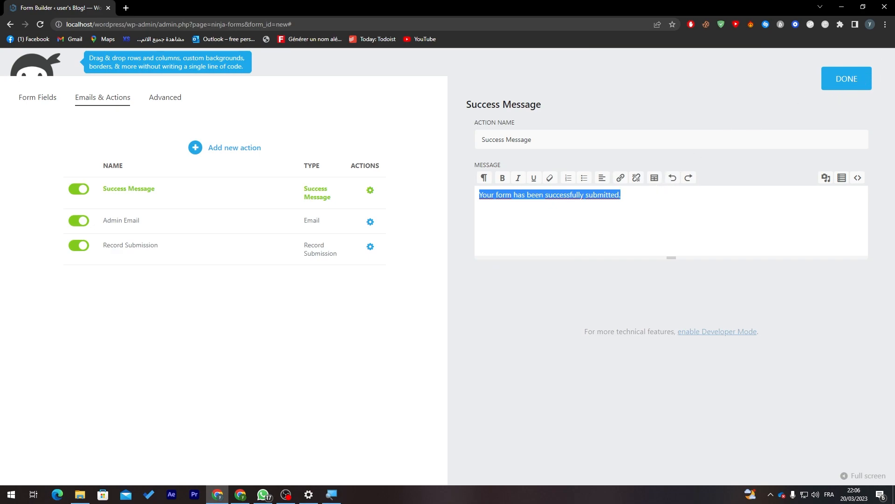
pyautogui.write('GOOD JOB')
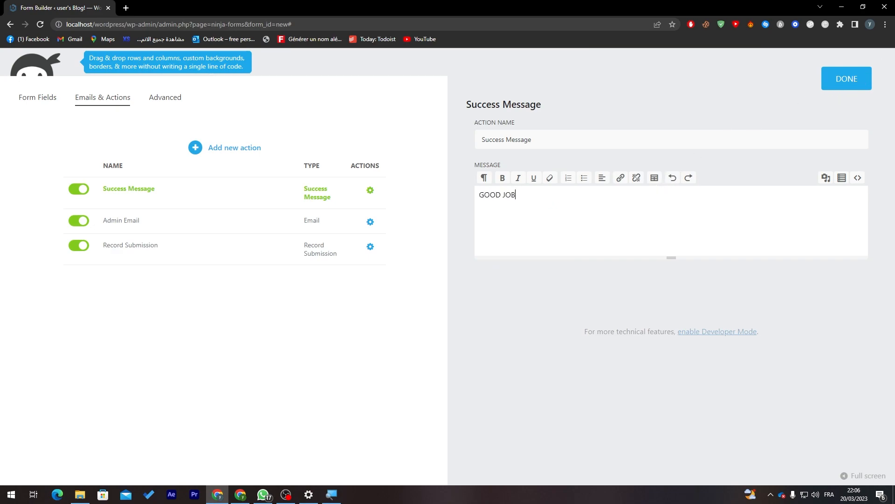
pyautogui.click(842, 77)
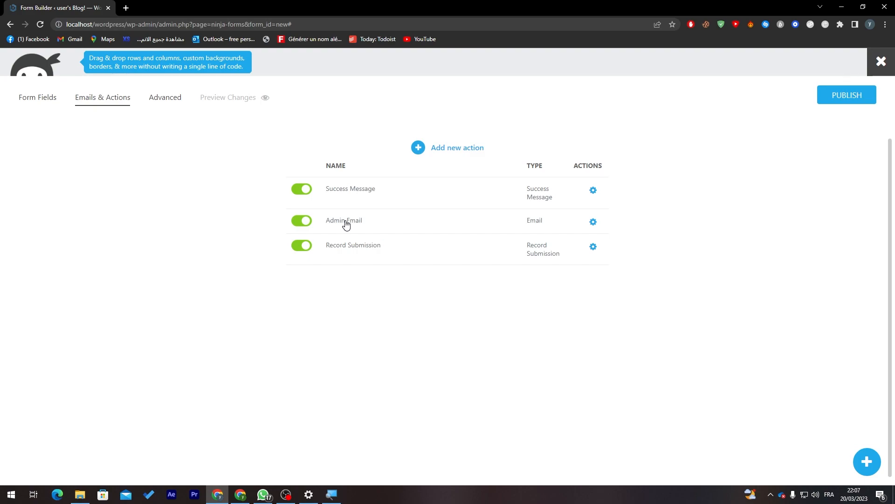
pyautogui.click(594, 222)
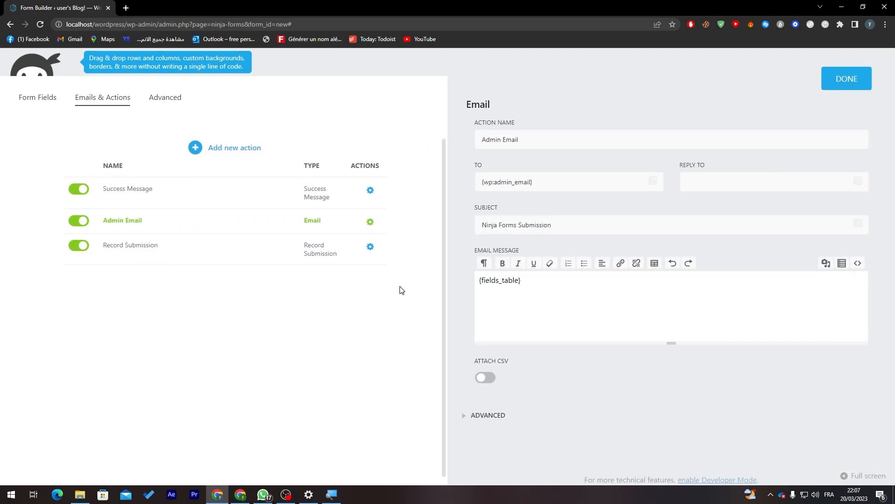
pyautogui.click(370, 246)
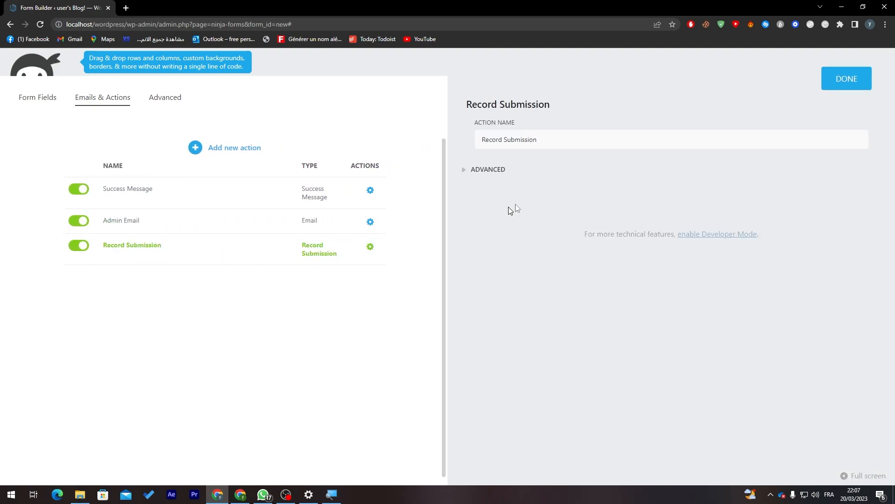
pyautogui.click(513, 174)
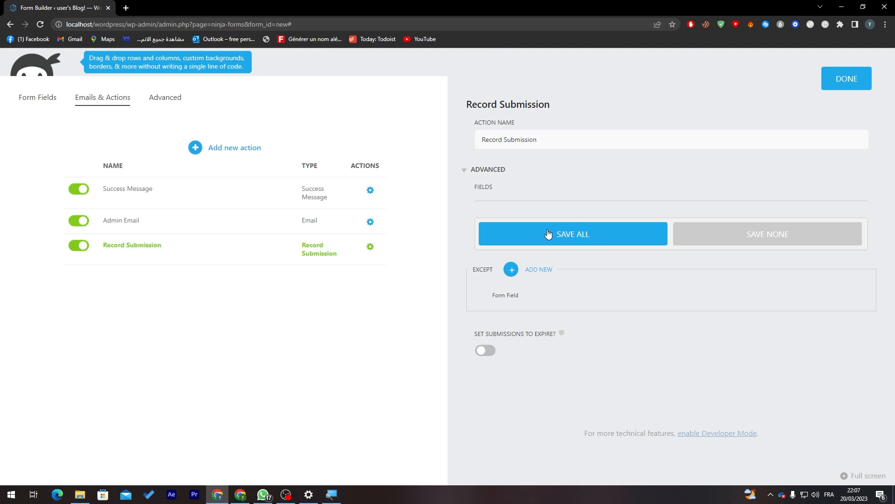
pyautogui.click(860, 79)
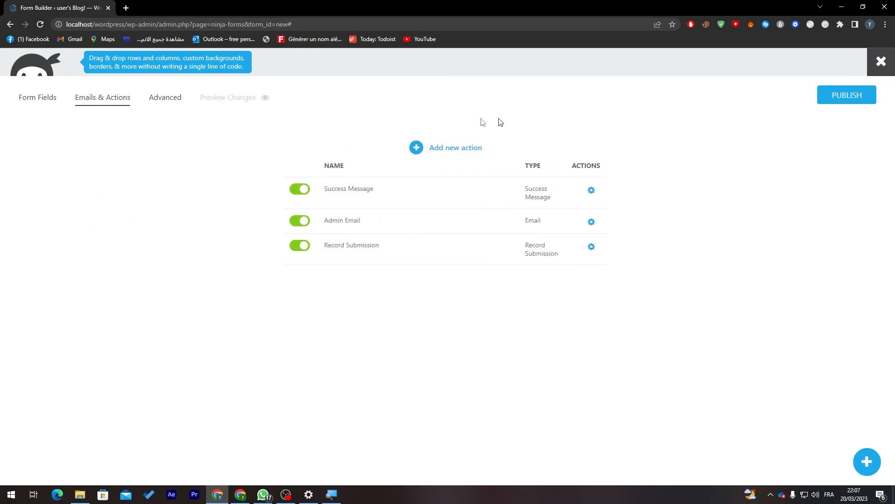
# Publish the form under the title 'Tutorial'
pyautogui.click(172, 100)
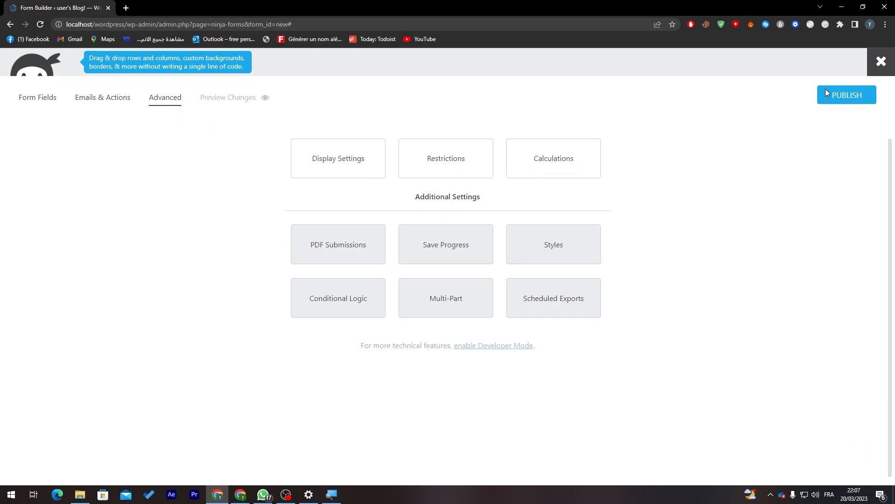
pyautogui.click(857, 95)
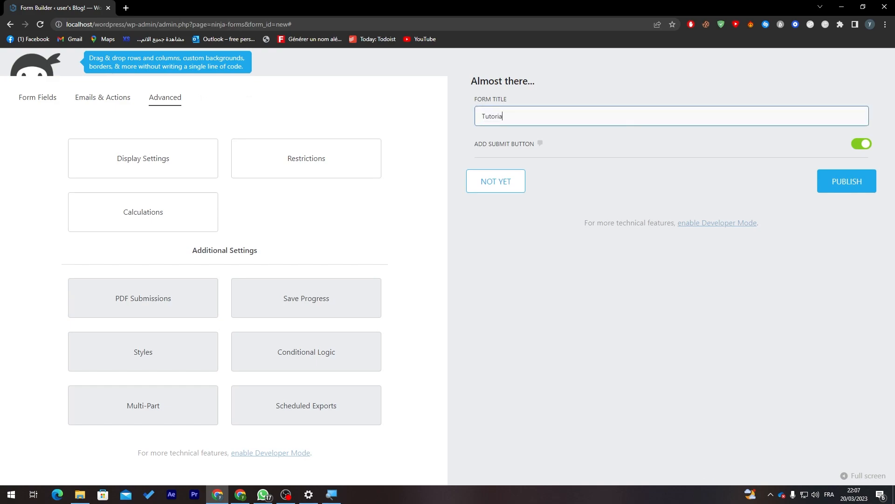
pyautogui.click(827, 182)
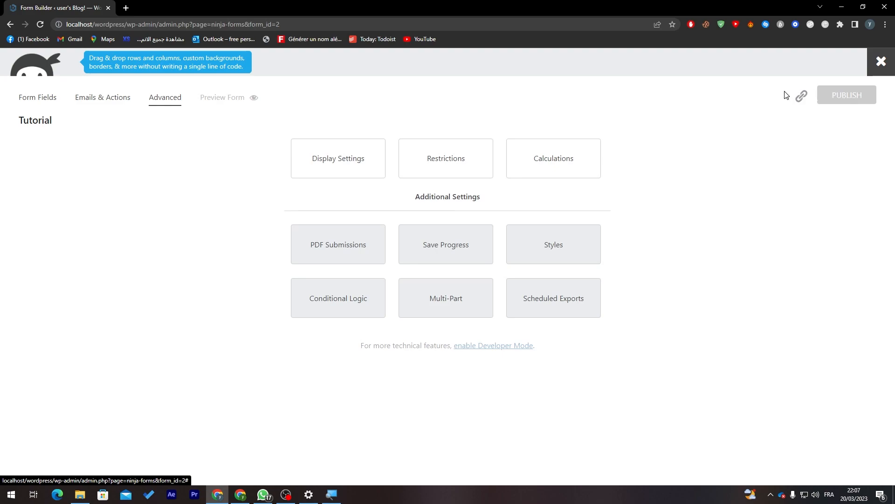
# Copy the form's [ninja_form id='2'] embed shortcode and close the form builder
pyautogui.click(804, 97)
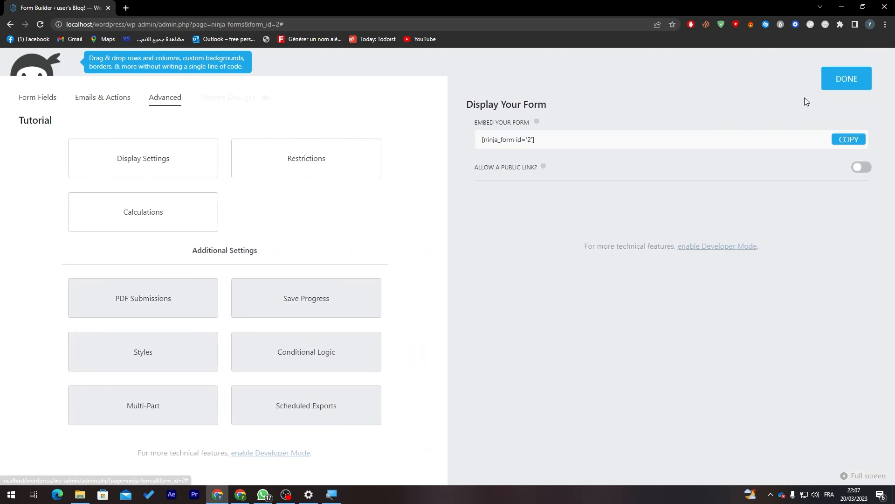
pyautogui.click(849, 140)
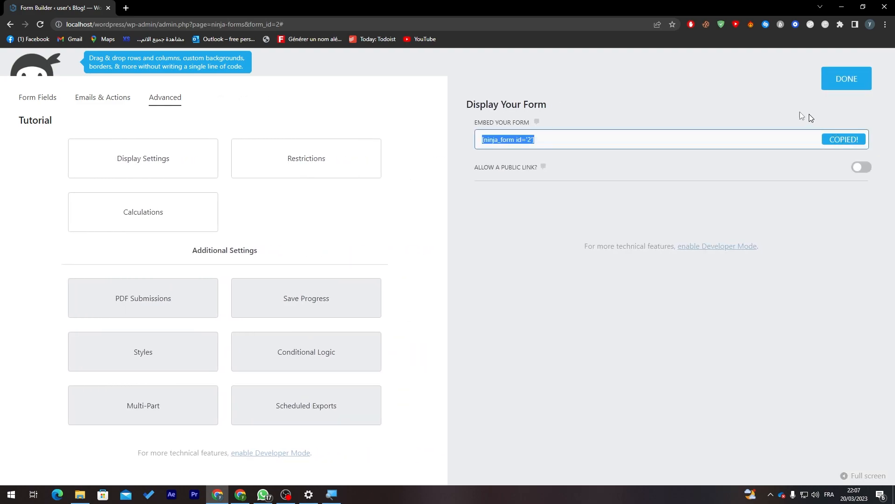
pyautogui.click(842, 84)
pyautogui.click(55, 96)
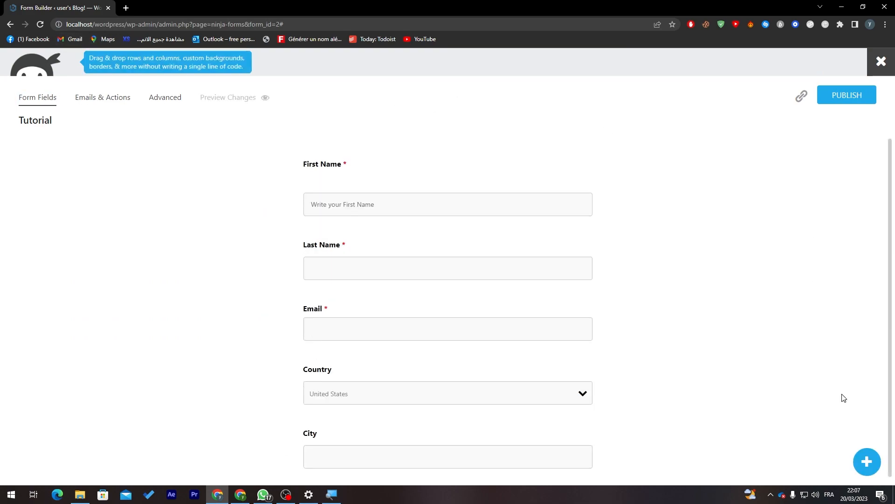
pyautogui.click(880, 62)
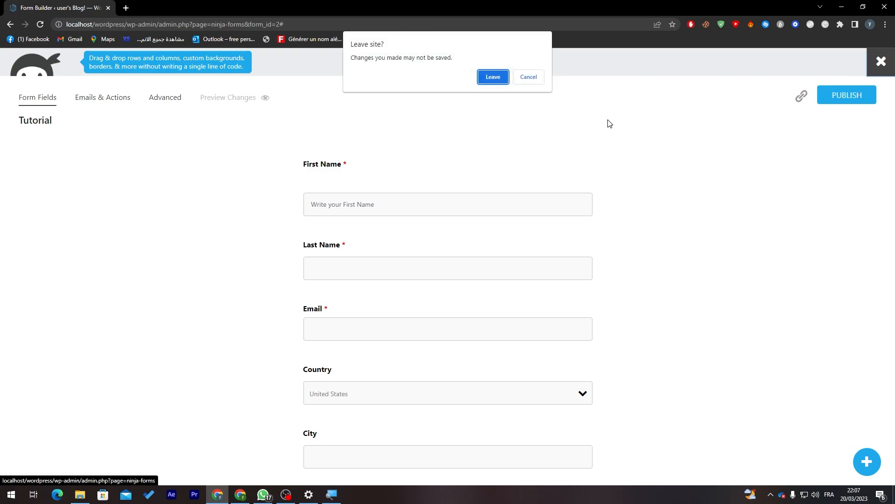
# Confirm leaving the form builder and create a new page via Pages > Add New
pyautogui.click(495, 78)
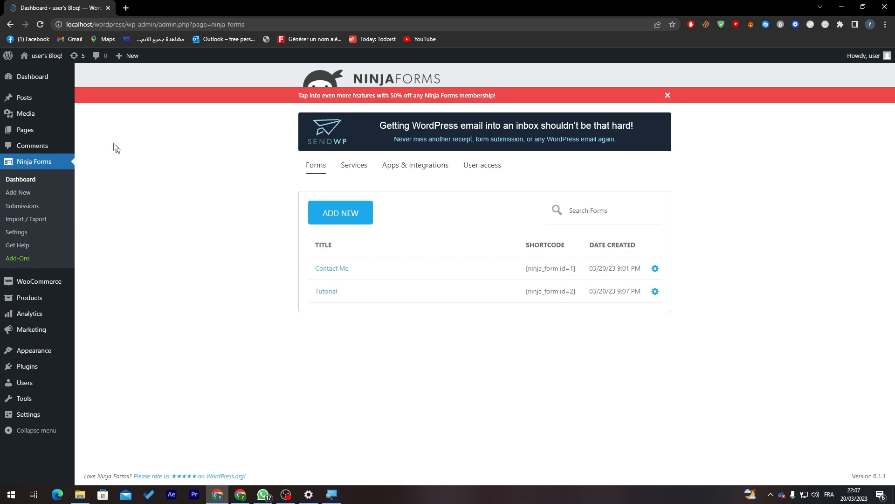
pyautogui.moveTo(37, 135)
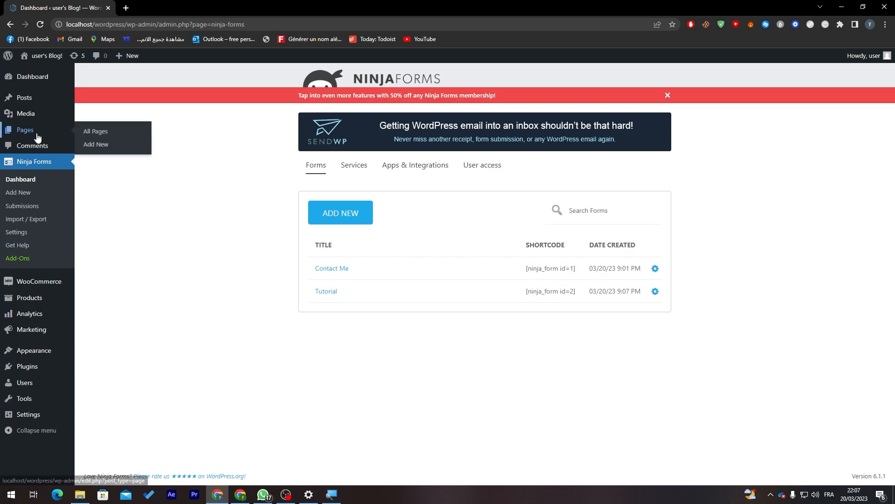
pyautogui.click(86, 147)
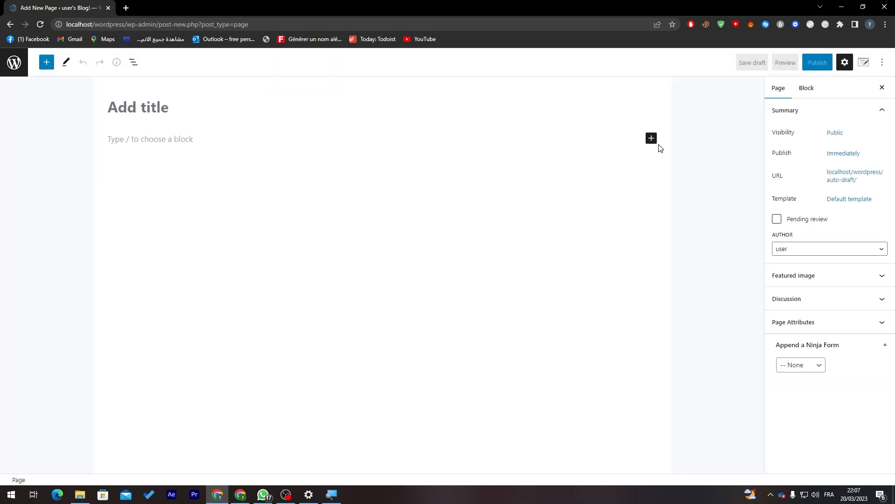
# Paste the [ninja_form id='2'] shortcode into a Code block and publish the page
pyautogui.click(652, 139)
pyautogui.click(731, 210)
pyautogui.hotkey('ctrl', 'v')
pyautogui.click(180, 203)
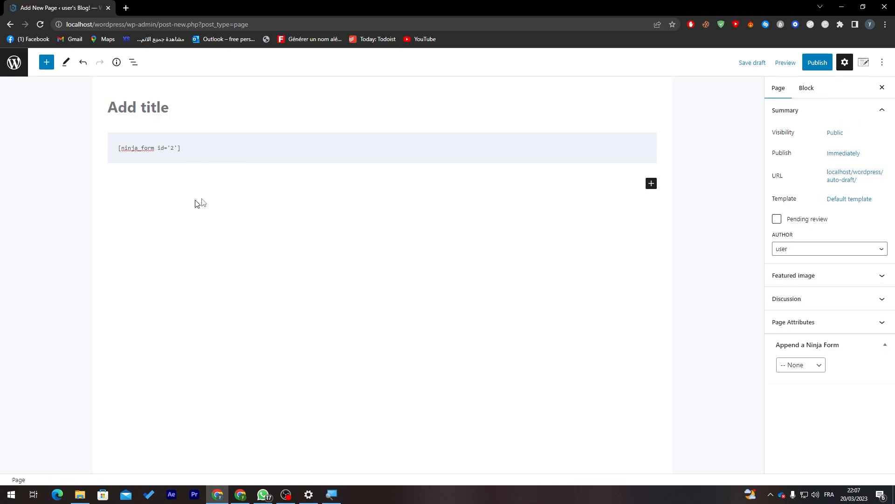
pyautogui.click(817, 62)
pyautogui.click(805, 63)
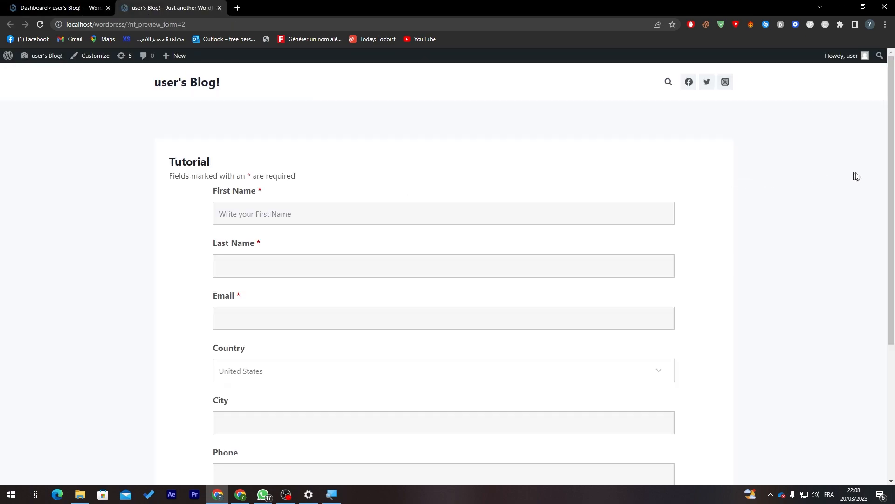
# Submit the Tutorial form empty to trigger the required-field errors
pyautogui.moveTo(892, 158); pyautogui.dragTo(892, 197)
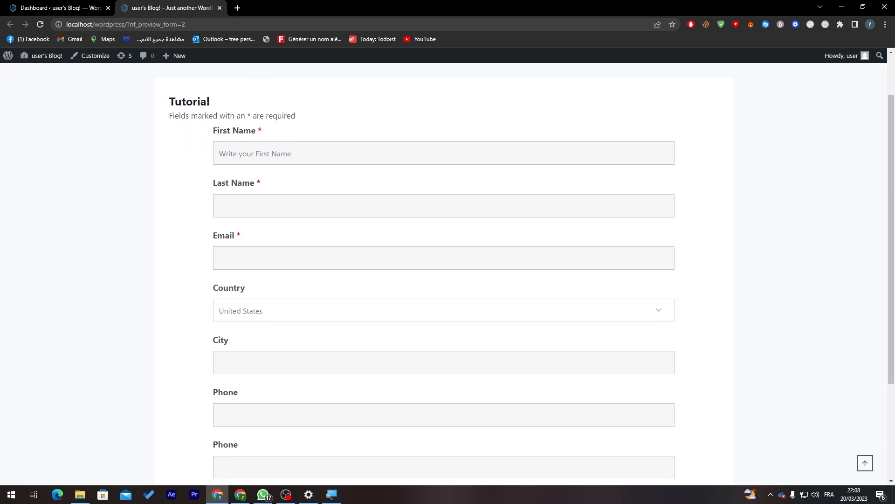
pyautogui.click(225, 154)
pyautogui.click(234, 205)
pyautogui.click(177, 234)
pyautogui.moveTo(892, 152); pyautogui.dragTo(876, 250)
pyautogui.click(237, 268)
pyautogui.moveTo(238, 269); pyautogui.dragTo(225, 266)
pyautogui.click(224, 265)
pyautogui.click(194, 331)
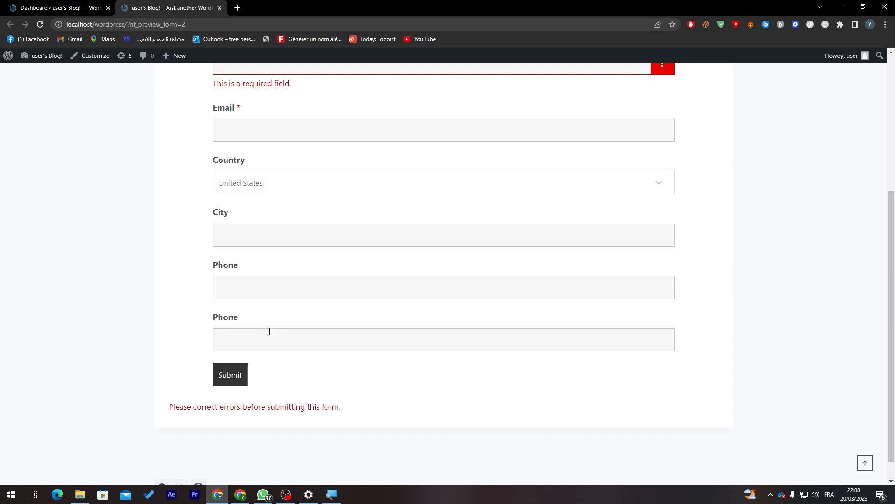
pyautogui.click(232, 374)
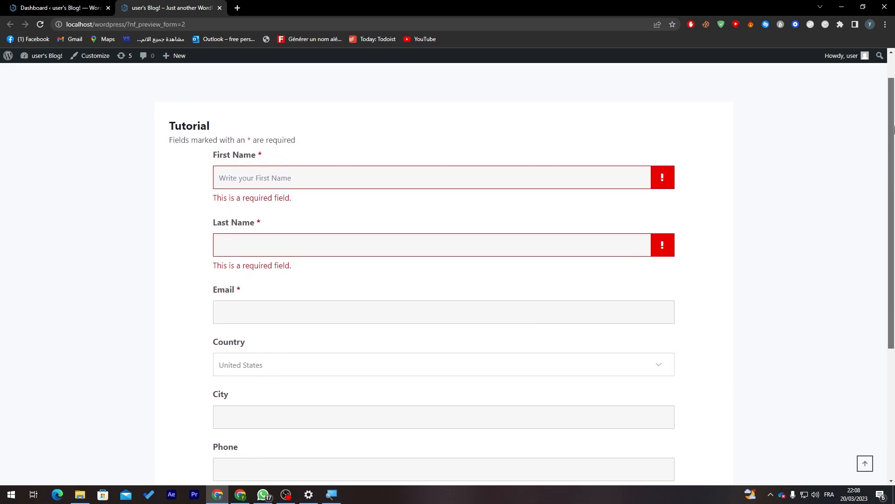
# Fill First Name and Last Name with test text and submit without an email
pyautogui.click(278, 186)
pyautogui.write('ezrezrezr')
pyautogui.click(244, 233)
pyautogui.write('zerzerezrez')
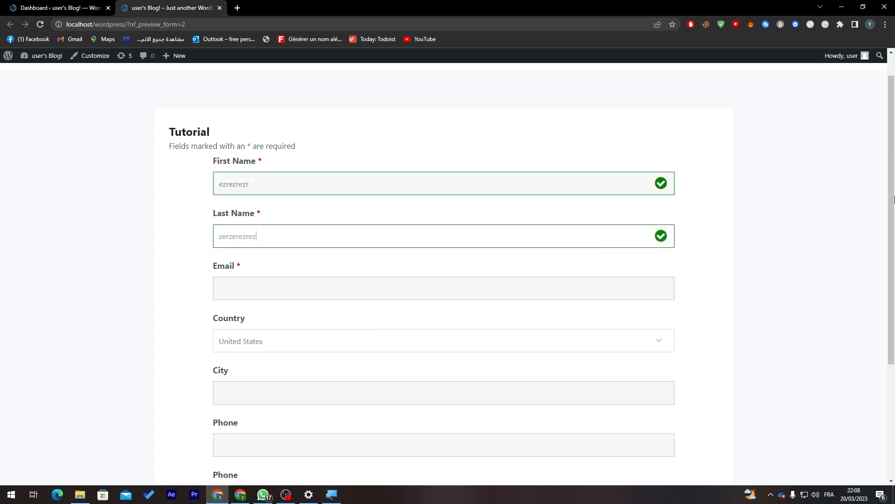
pyautogui.scroll(-4, 332, 420)
pyautogui.click(227, 364)
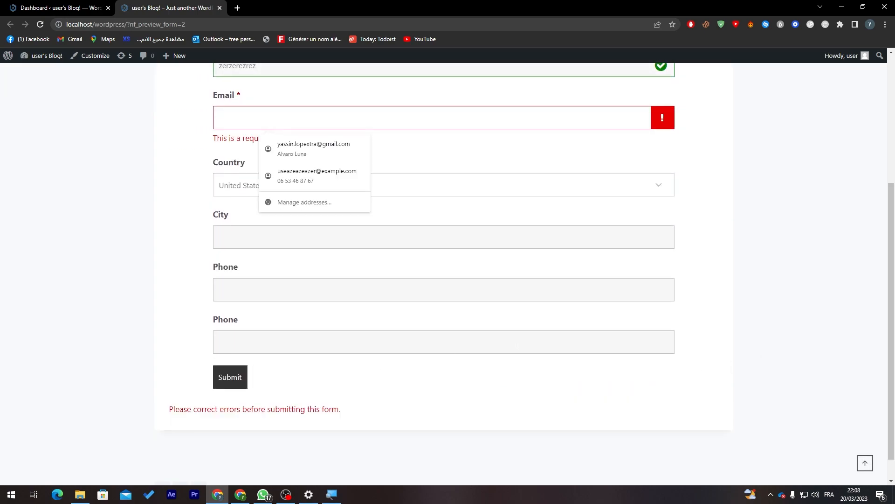
pyautogui.click(297, 122)
pyautogui.write('zerzerzerze')
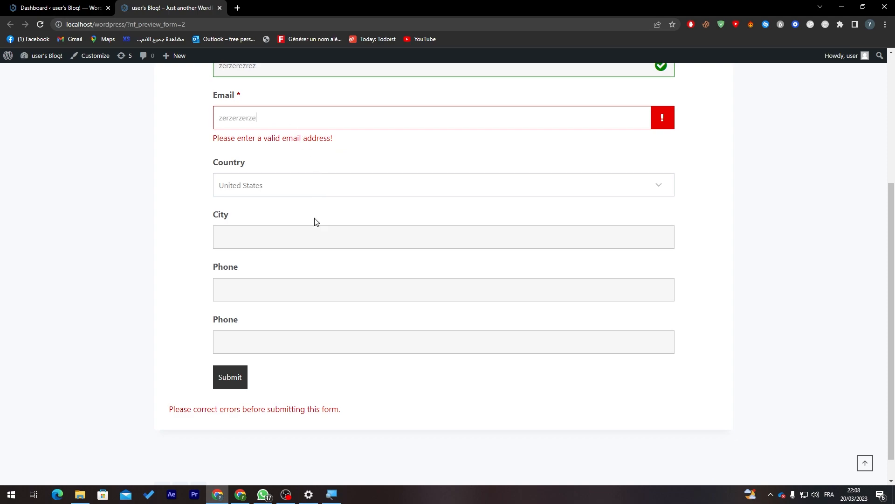
pyautogui.click(239, 375)
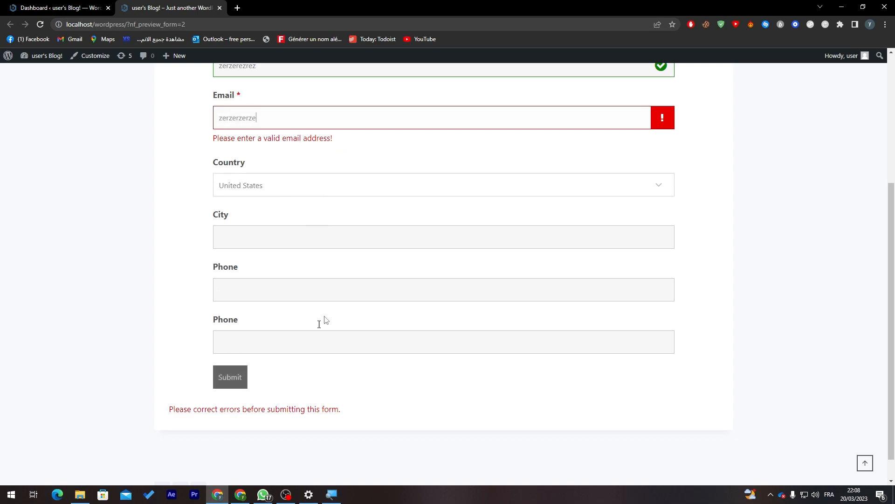
pyautogui.click(290, 124)
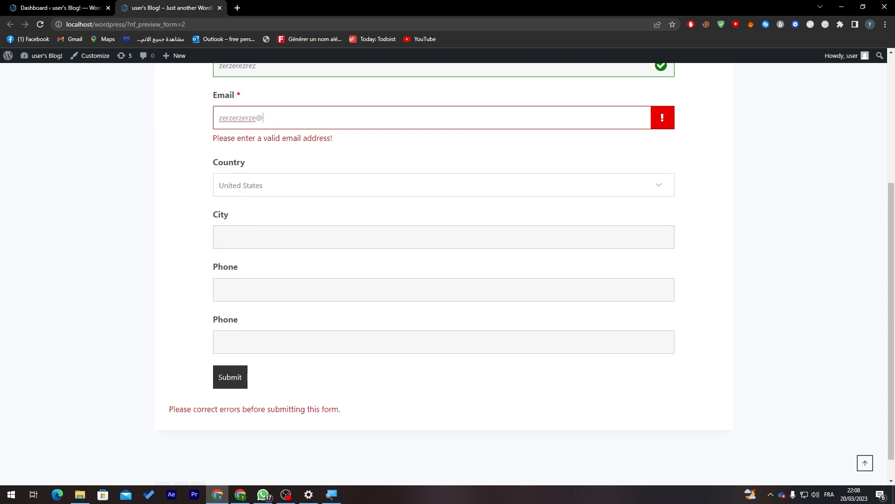
pyautogui.write('@gmail.com')
pyautogui.click(240, 365)
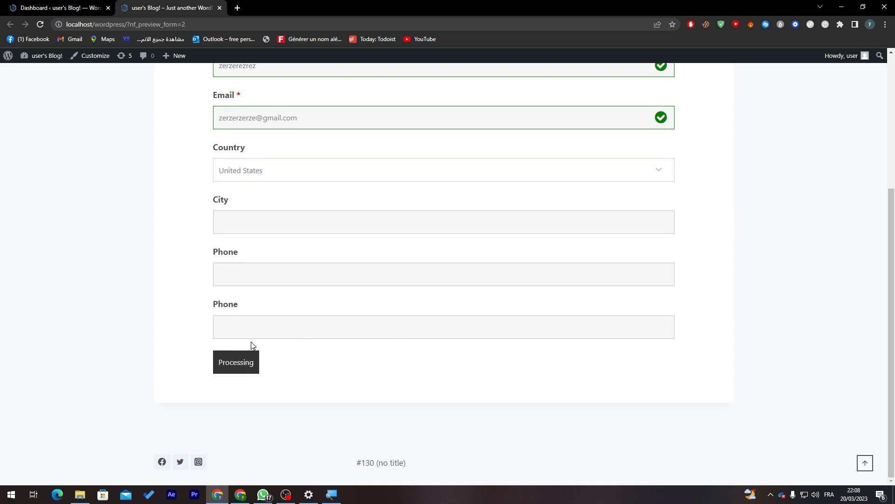
# Highlight the GOOD JOB confirmation message
pyautogui.moveTo(256, 162); pyautogui.dragTo(163, 160)
pyautogui.click(163, 160)
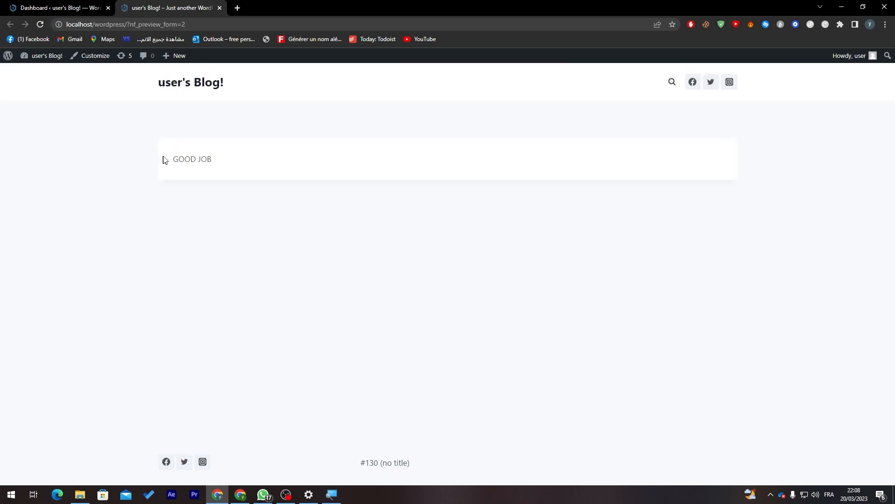
pyautogui.moveTo(221, 162); pyautogui.dragTo(141, 153)
pyautogui.click(142, 154)
# Return to the Ninja Forms dashboard and choose Add New to bring up the template gallery
pyautogui.click(89, 7)
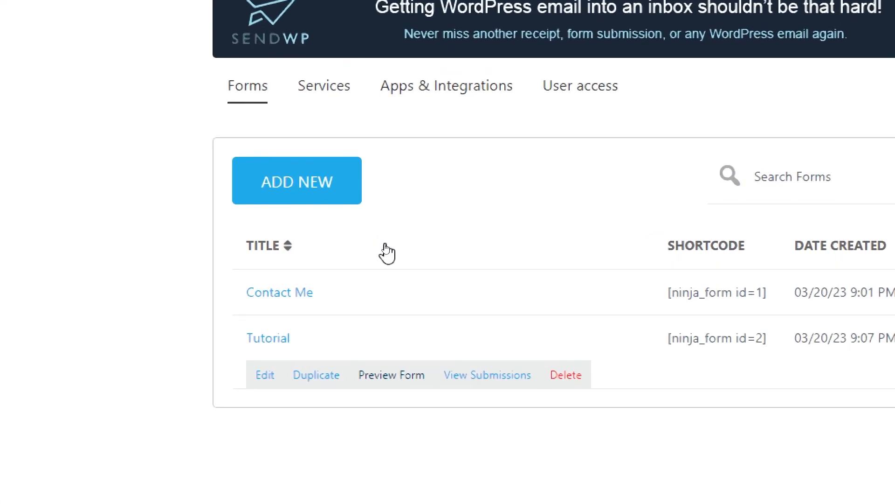
pyautogui.click(321, 214)
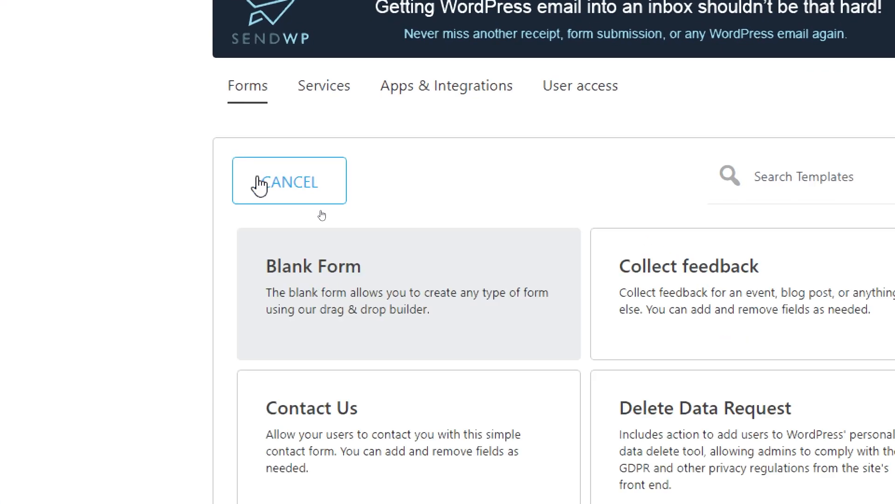